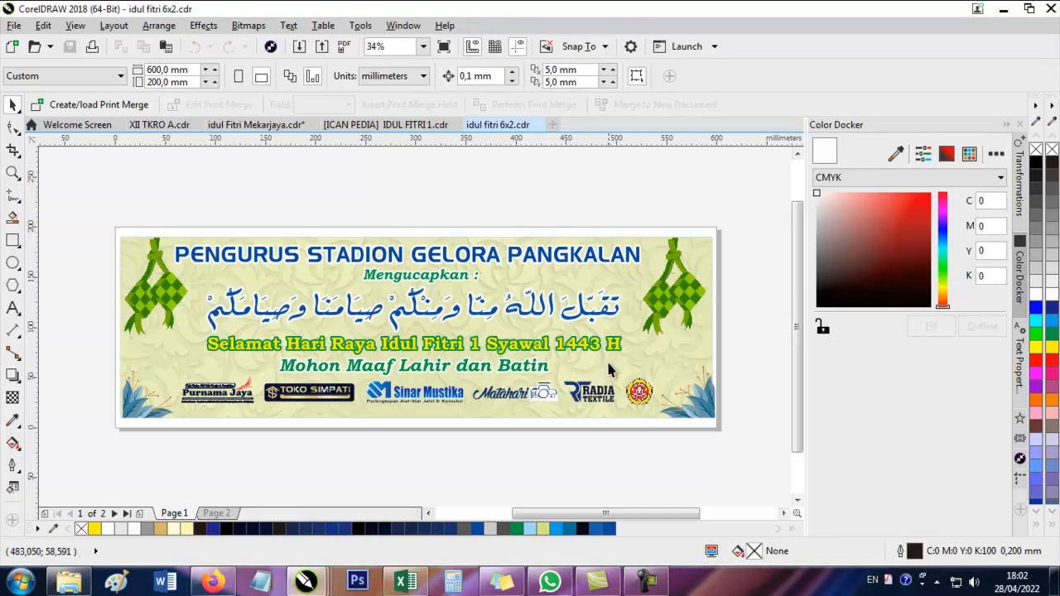
Ungroup the whole banner design on page 1 into its separate objects.
{"action": "left_click", "coordinate": [679, 336]}
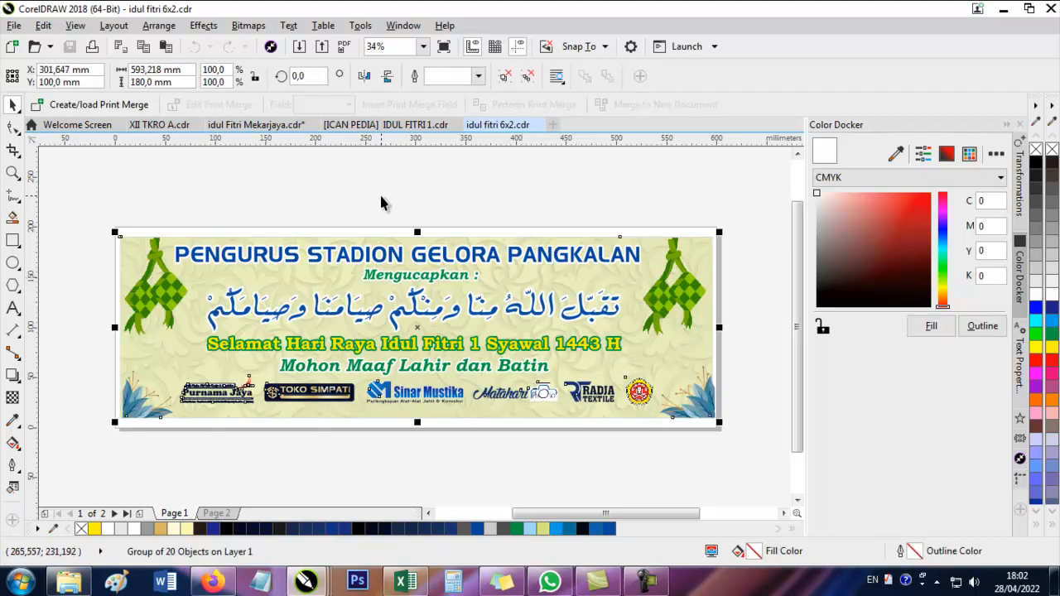
{"action": "left_click_drag", "start_coordinate": [381, 203], "coordinate": [426, 214]}
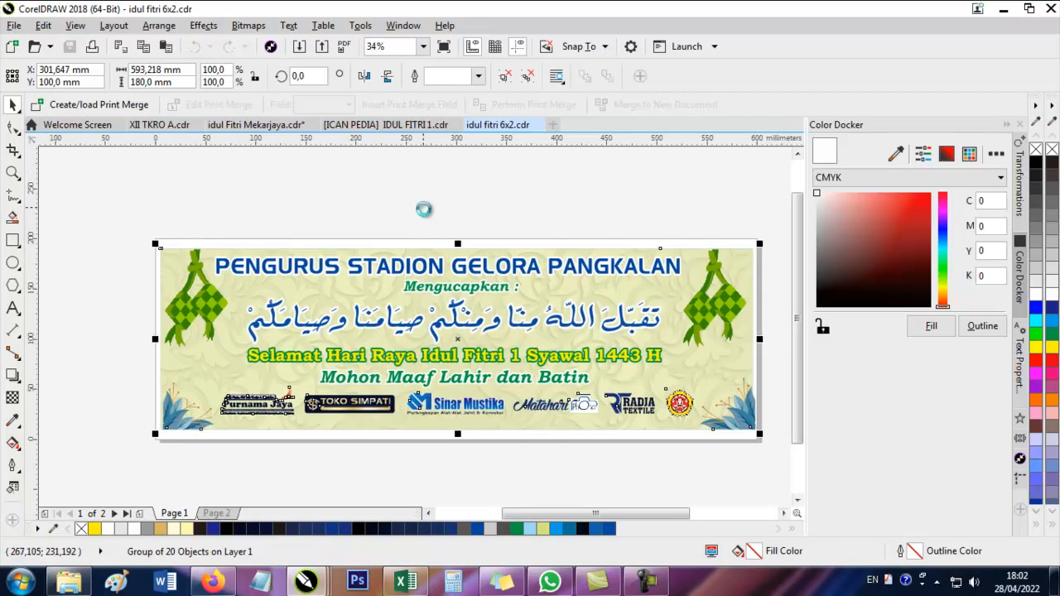
{"action": "left_click", "coordinate": [400, 223]}
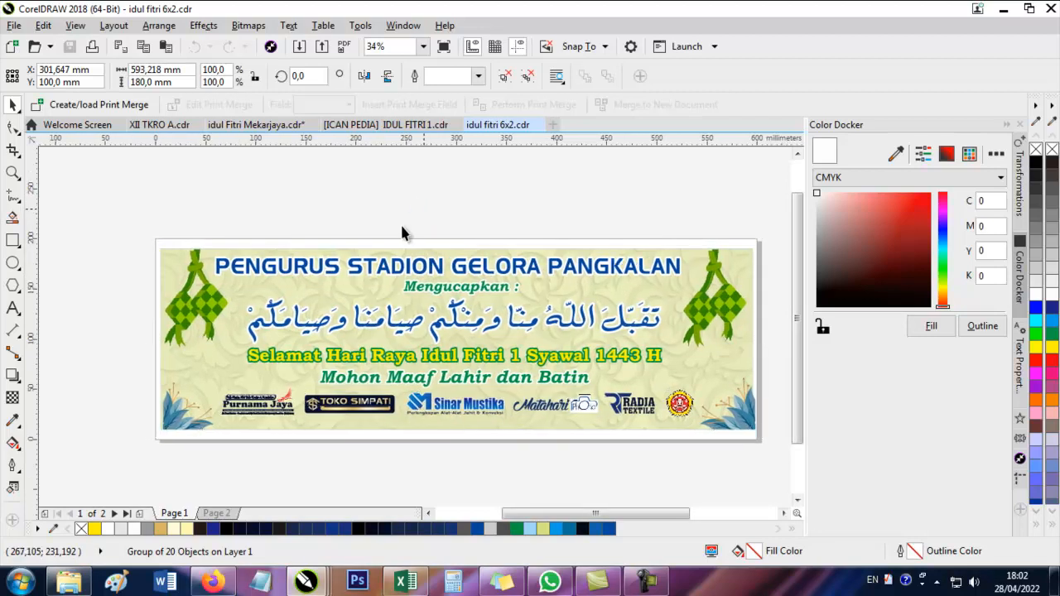
{"action": "left_click", "coordinate": [289, 284]}
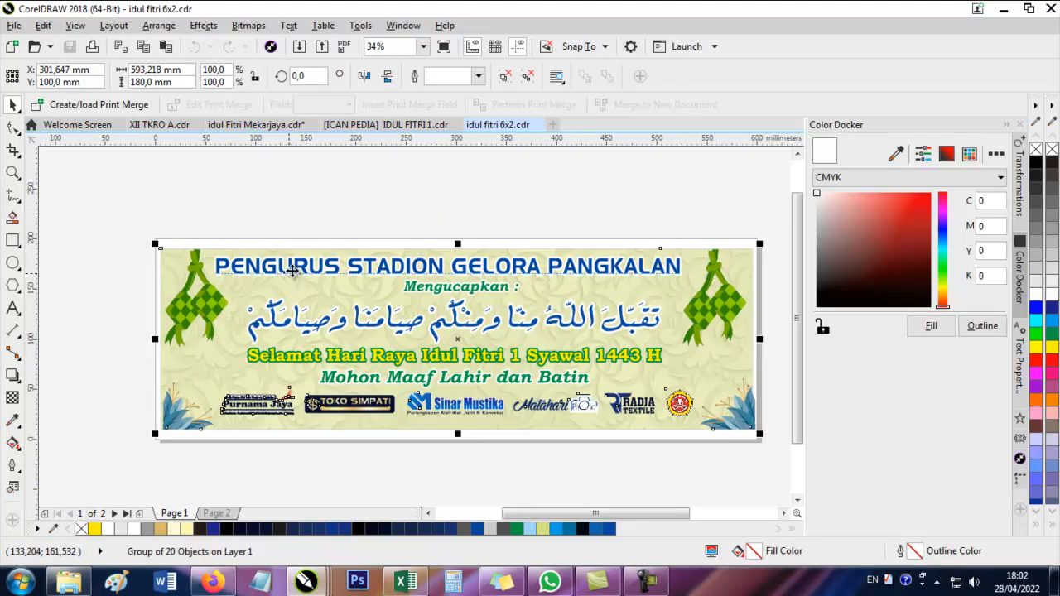
{"action": "left_click", "coordinate": [503, 75]}
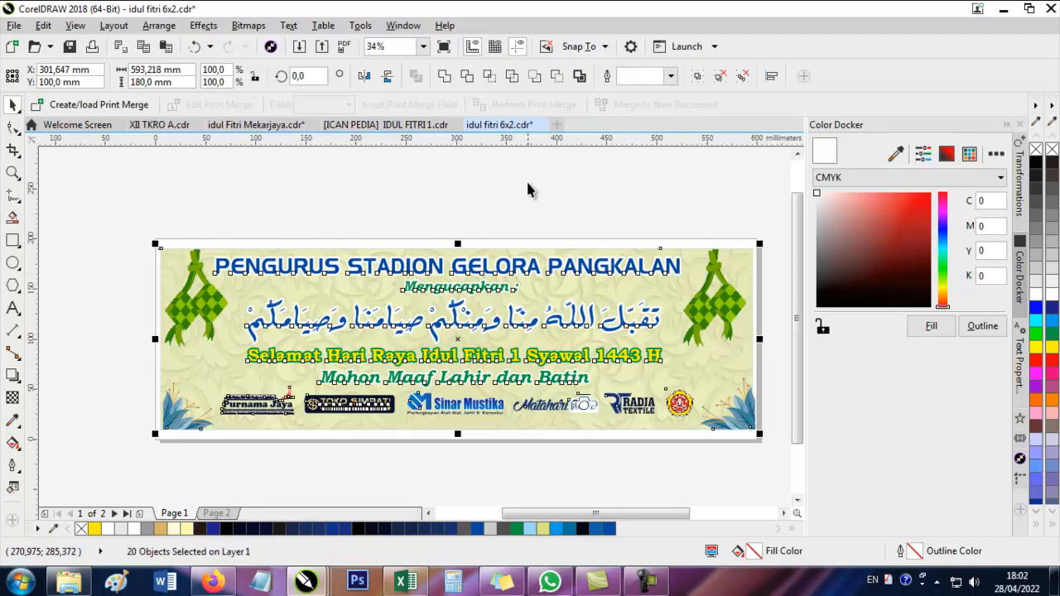
{"action": "left_click", "coordinate": [635, 169]}
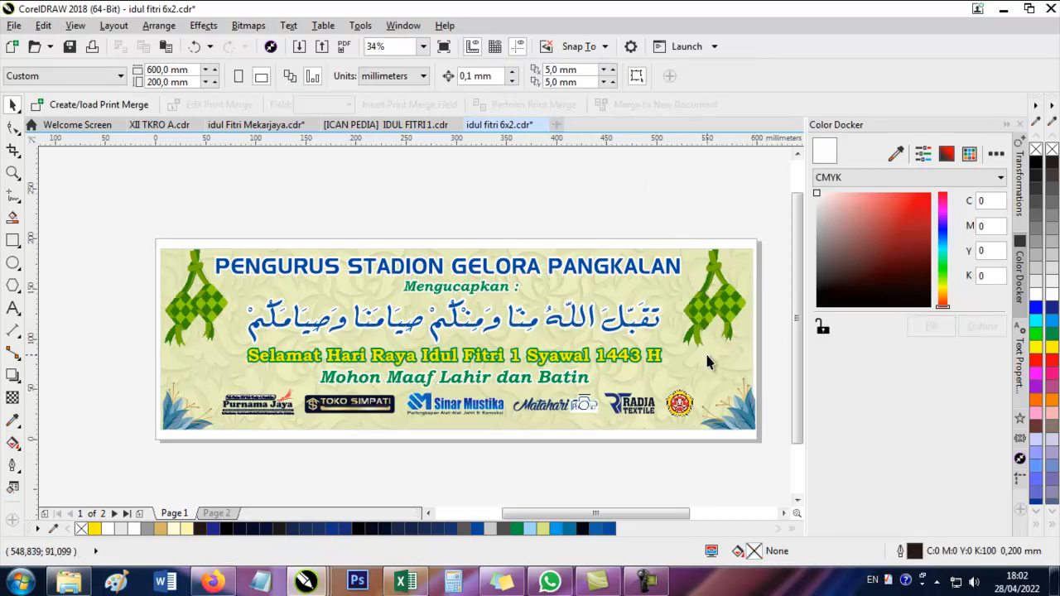
Try moving the background PowerClip rectangle sideways away from the banner and undo the move.
{"action": "left_click", "coordinate": [738, 377]}
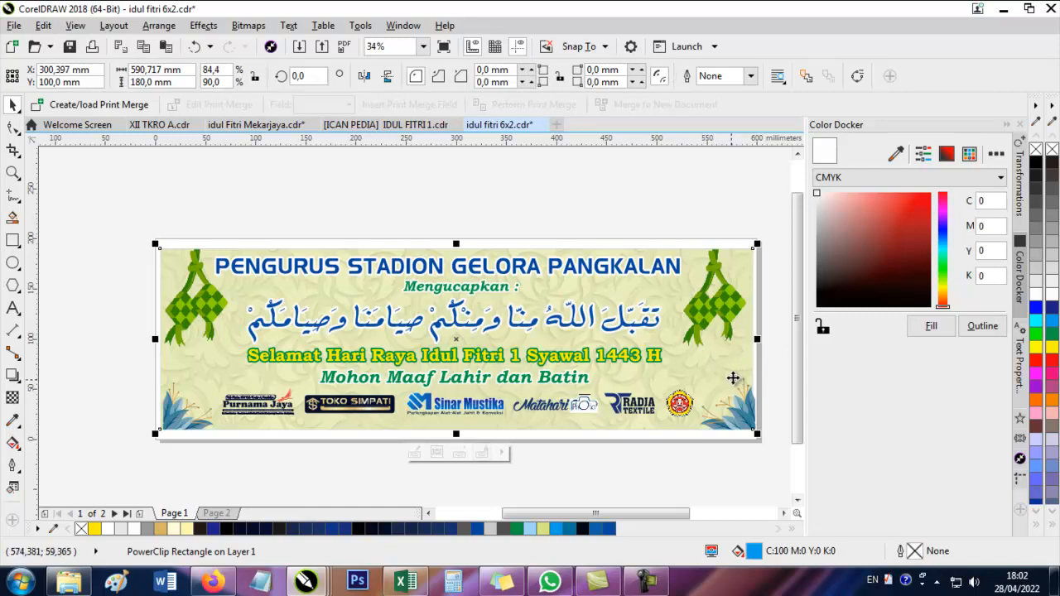
{"action": "left_click_drag", "start_coordinate": [706, 369], "coordinate": [489, 356]}
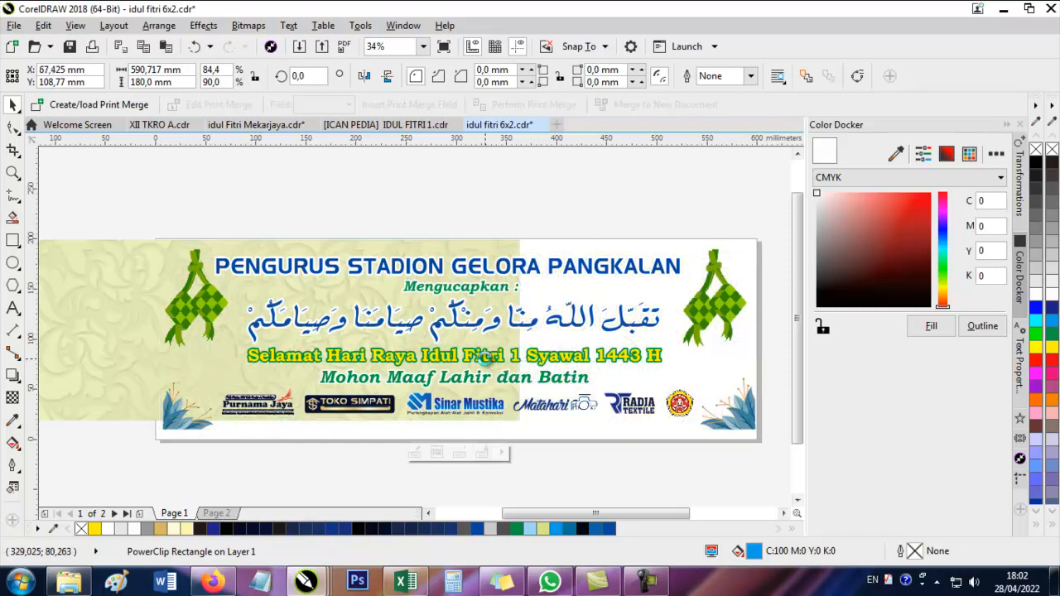
{"action": "key", "text": "ctrl+z"}
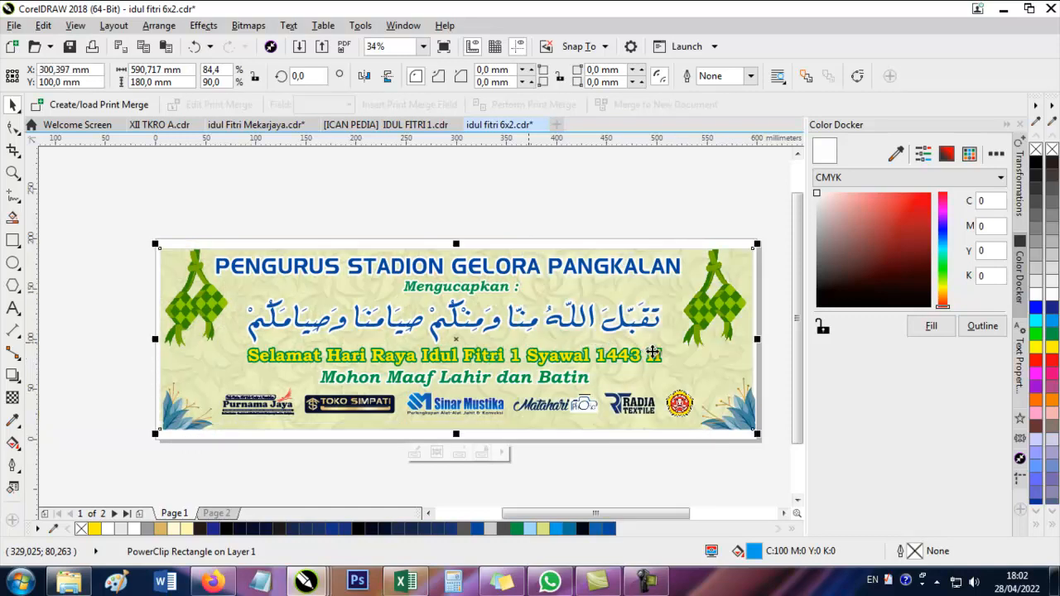
Open the background PowerClip for editing, try moving its tinted lens rectangle downward and undo the move.
{"action": "left_click", "coordinate": [712, 347]}
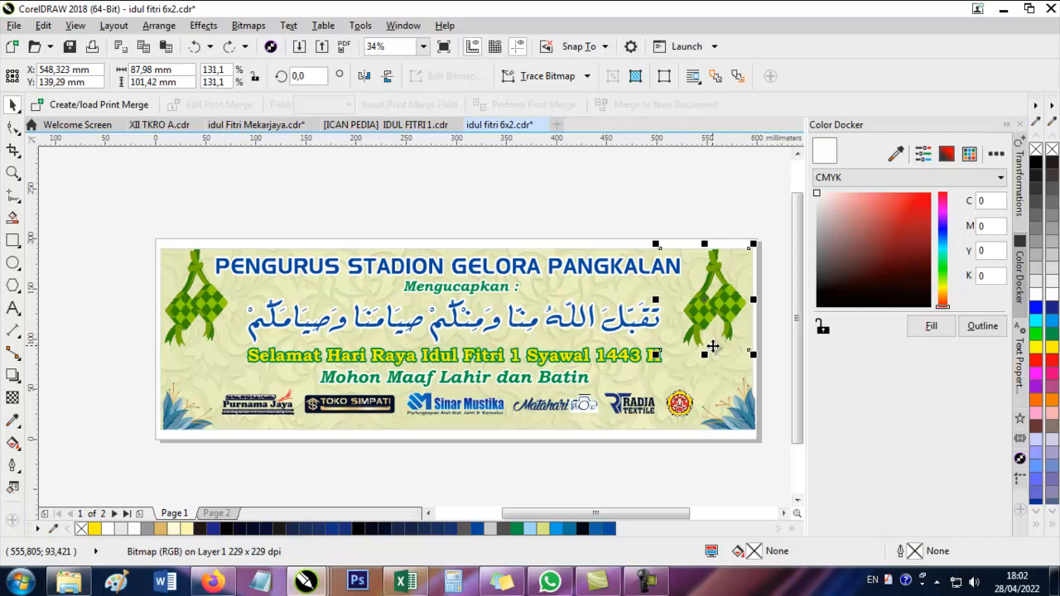
{"action": "left_click", "coordinate": [720, 362]}
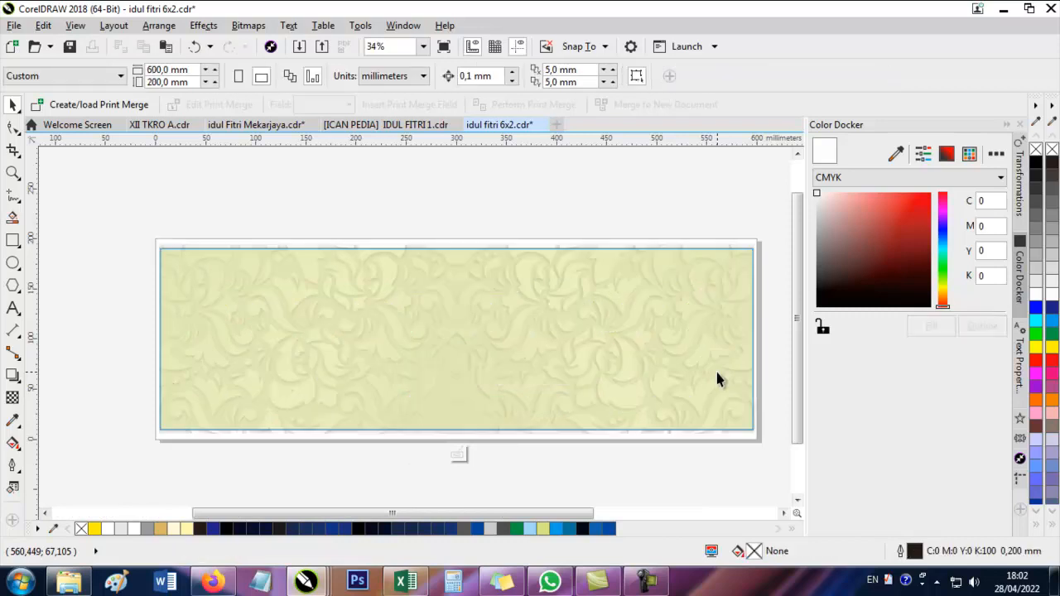
{"action": "left_click", "coordinate": [666, 349]}
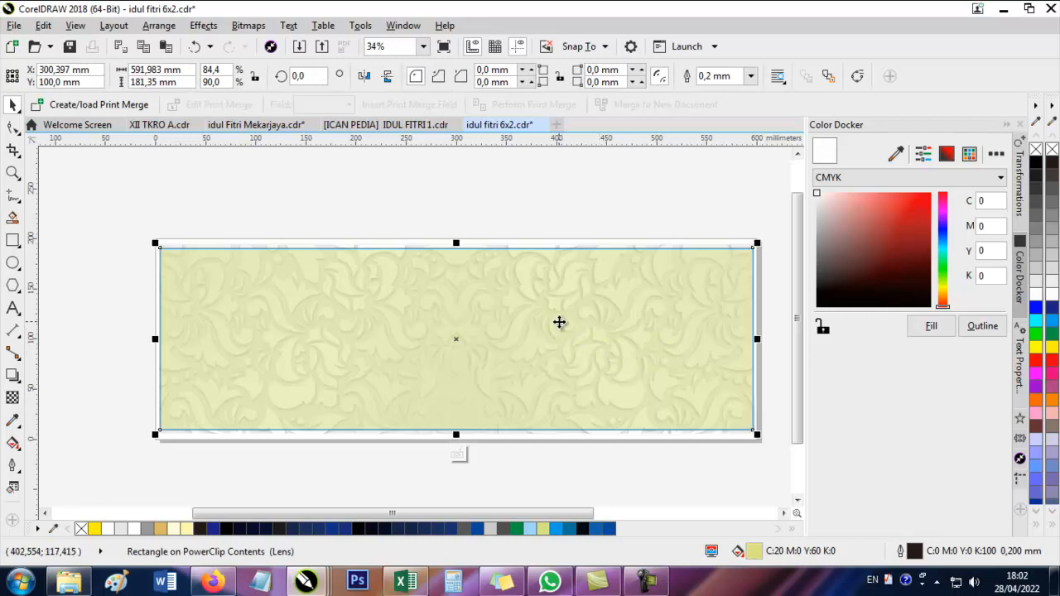
{"action": "left_click_drag", "start_coordinate": [558, 322], "coordinate": [543, 429]}
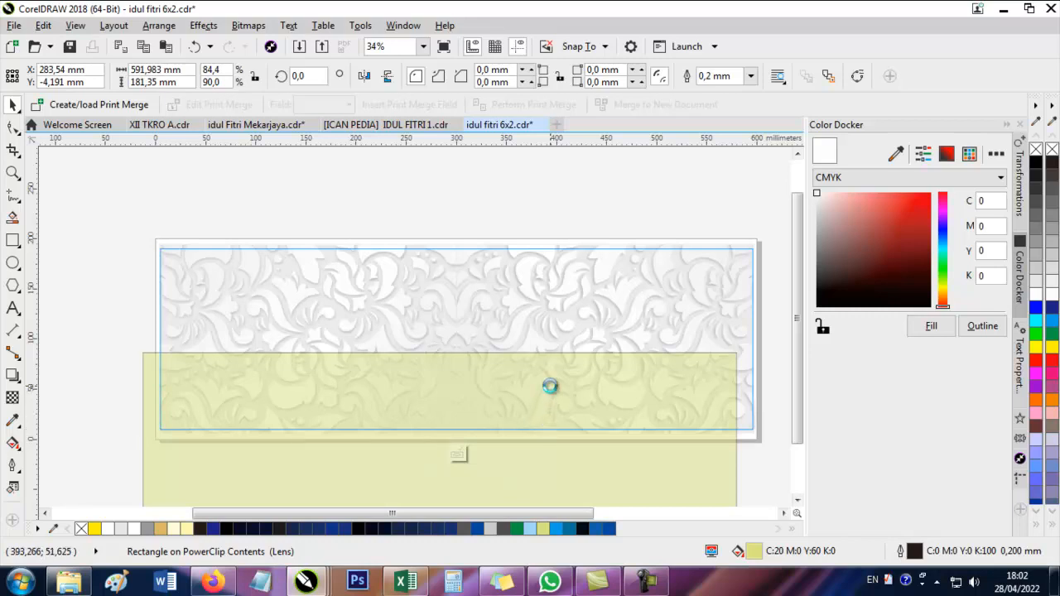
{"action": "key", "text": "p"}
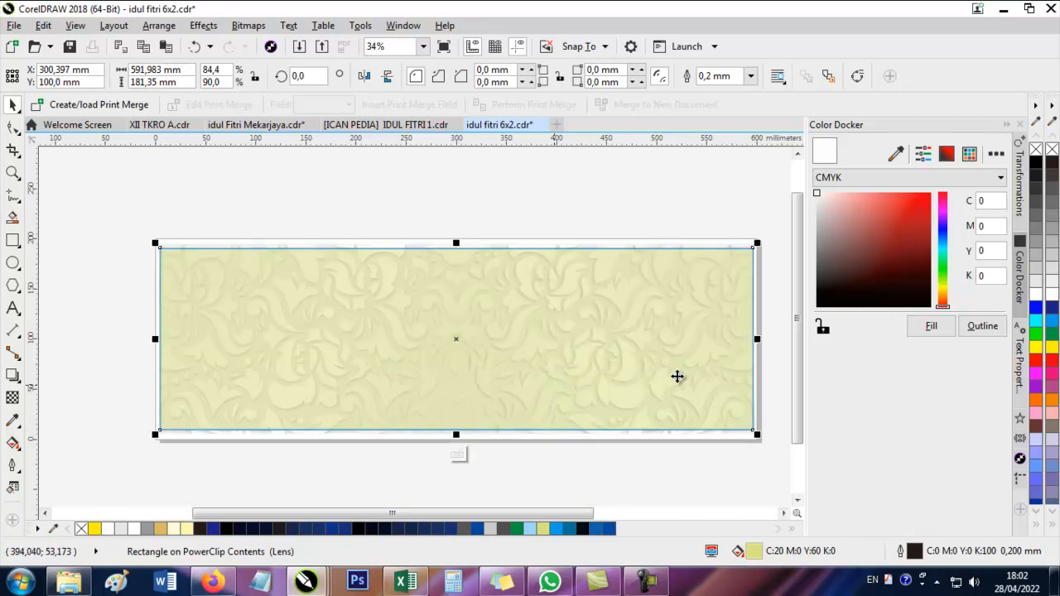
Try a cyan fill on the tinted lens rectangle inside the PowerClip and undo it.
{"action": "left_click_drag", "start_coordinate": [1036, 336], "coordinate": [1035, 325]}
{"action": "left_click", "coordinate": [1036, 331]}
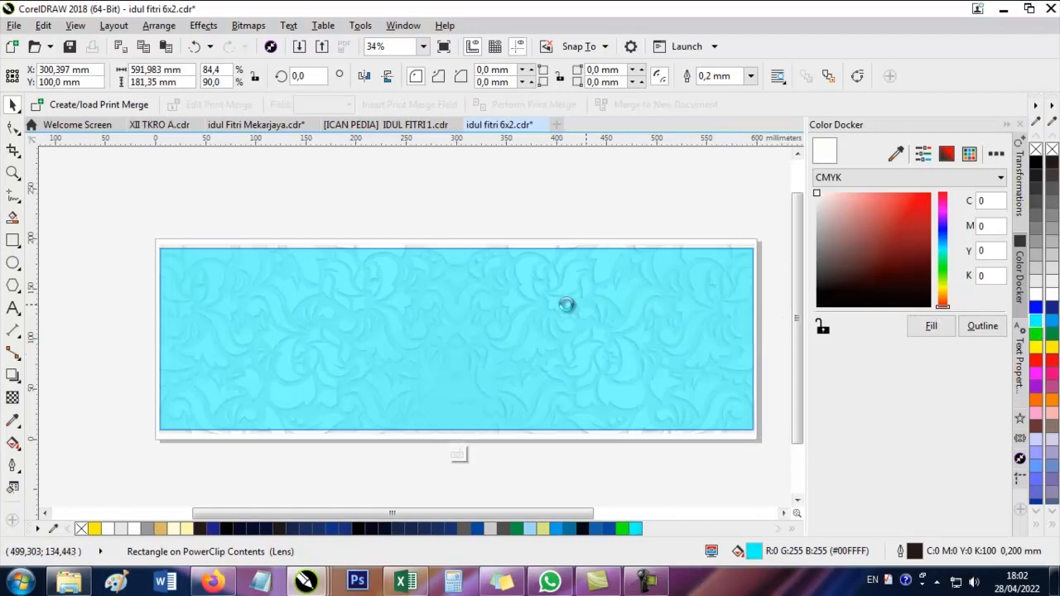
{"action": "key", "text": "ctrl+z"}
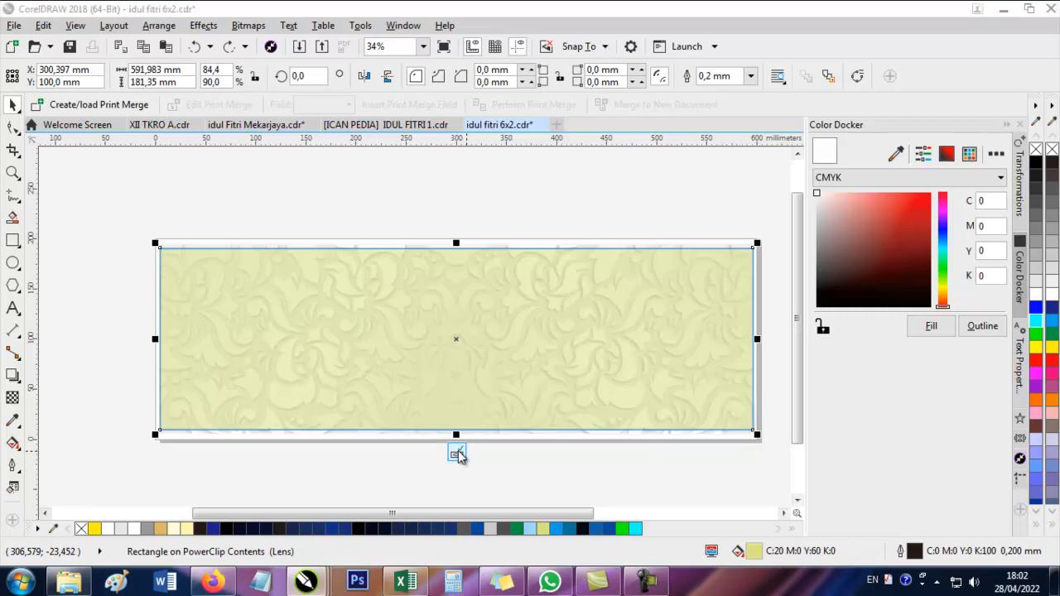
Finish editing the PowerClip contents and fill the background PowerClip frame with 40% black.
{"action": "left_click", "coordinate": [458, 451]}
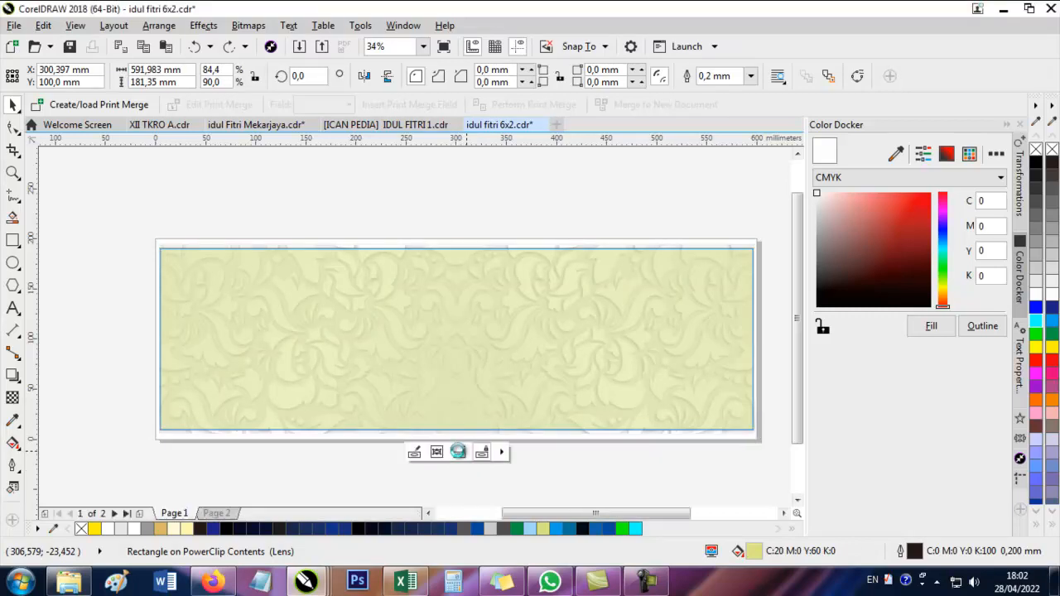
{"action": "left_click", "coordinate": [458, 451]}
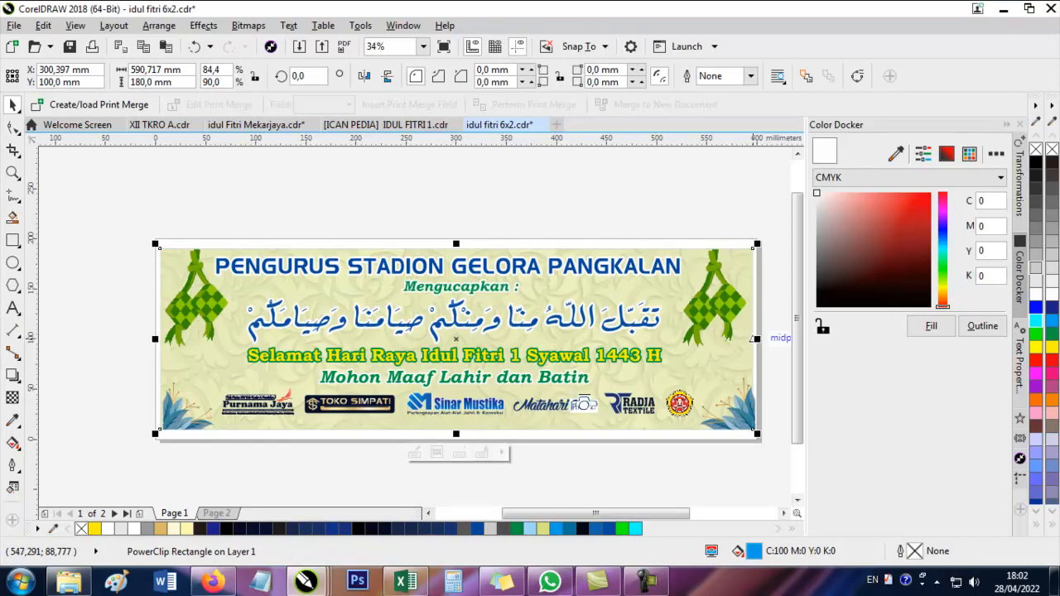
{"action": "left_click", "coordinate": [1052, 215]}
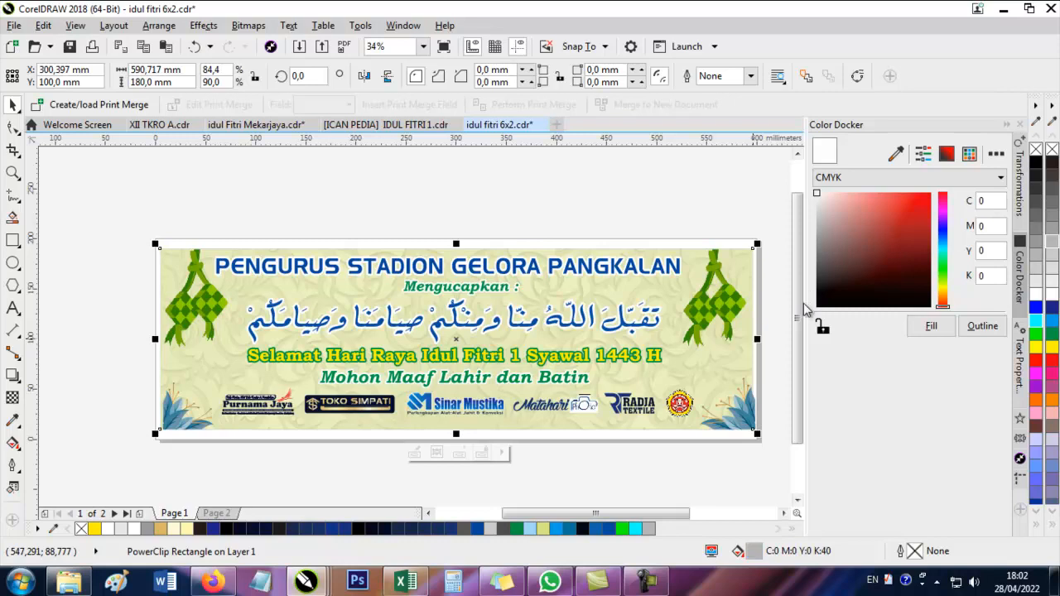
Reopen the background PowerClip, try moving its tinted lens rectangle upward, undo the move and exit the PowerClip.
{"action": "left_click", "coordinate": [696, 366]}
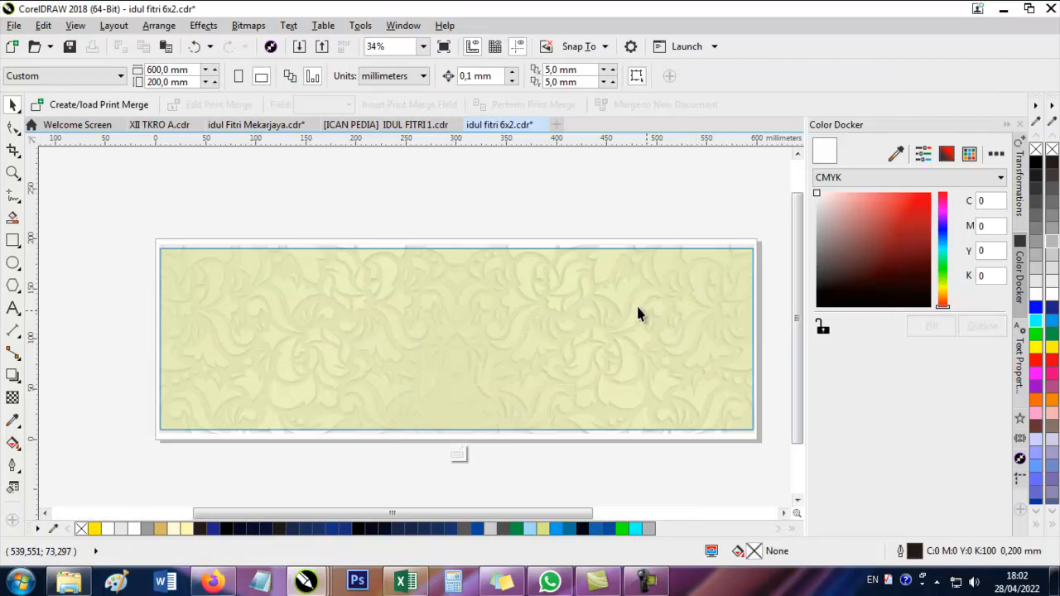
{"action": "left_click", "coordinate": [634, 305]}
{"action": "left_click_drag", "start_coordinate": [507, 312], "coordinate": [517, 182]}
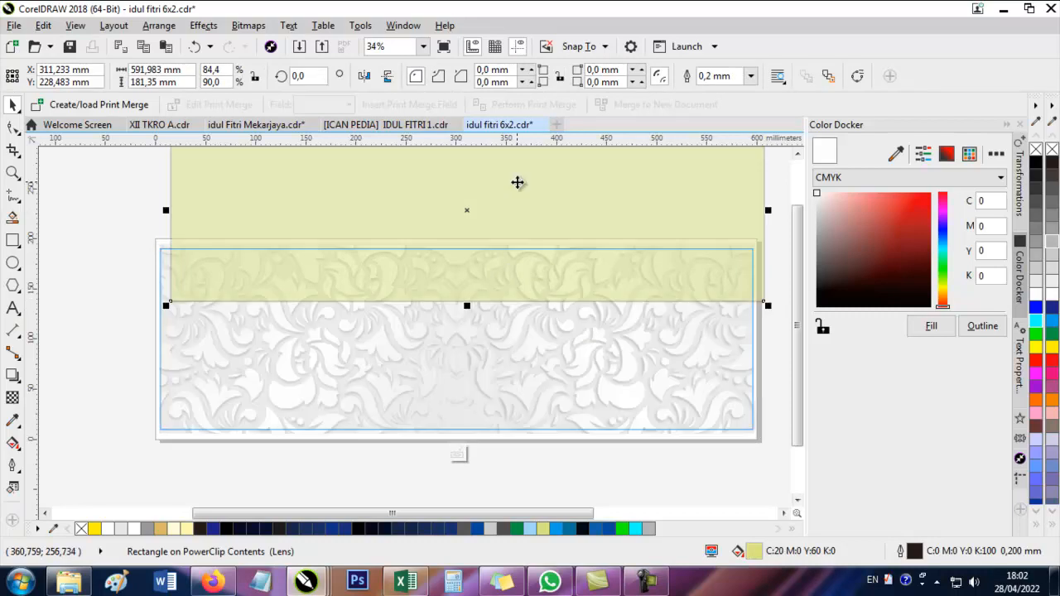
{"action": "key", "text": "p"}
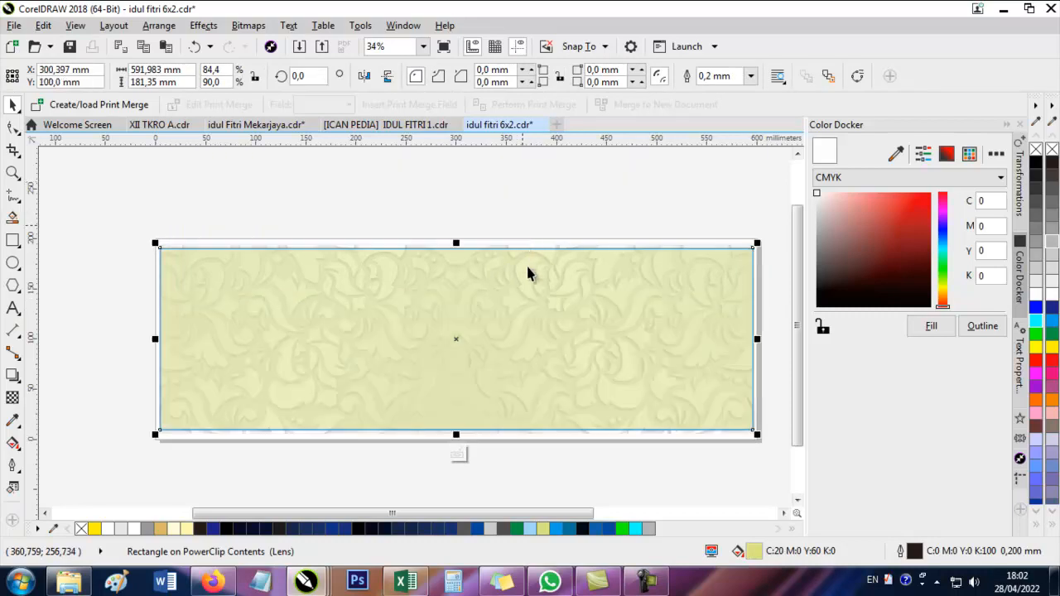
{"action": "key", "text": "ctrl+z"}
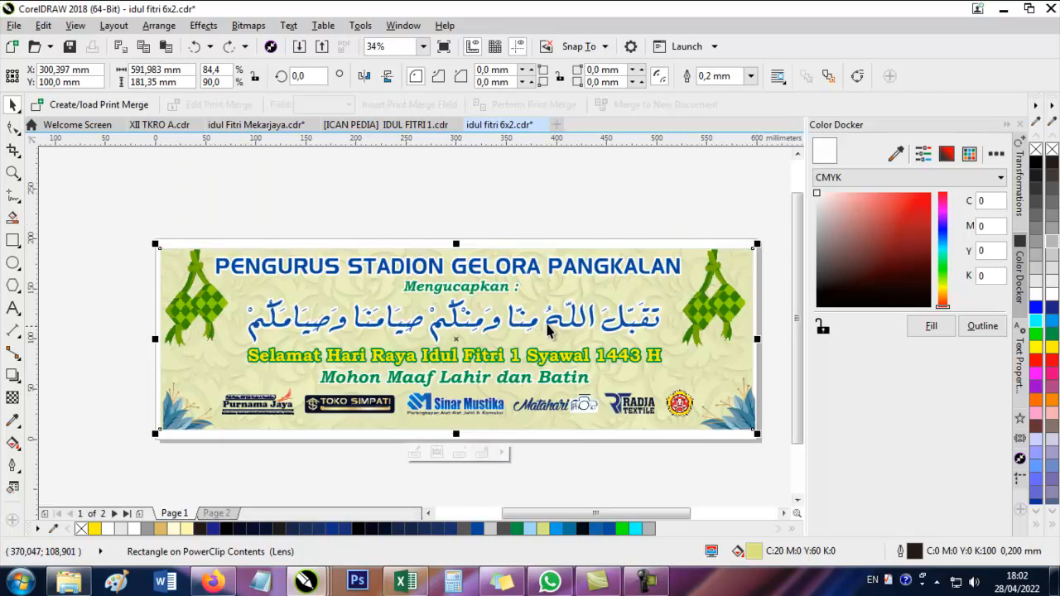
Edit the background PowerClip and recolour its lens rectangle red with C 0, M 100, Y 100, K 0, and finish editing.
{"action": "left_click", "coordinate": [686, 320]}
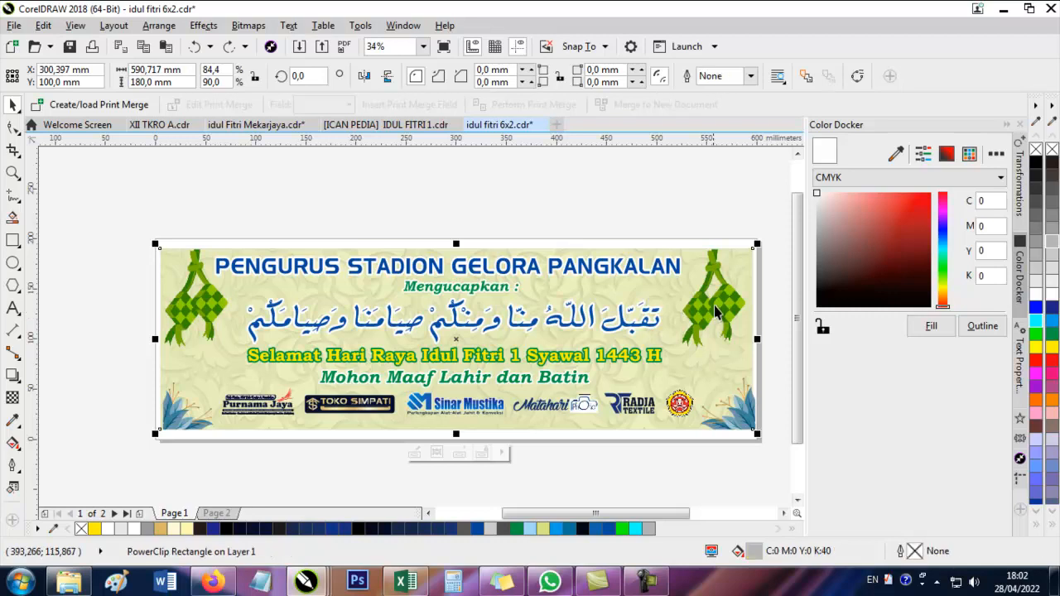
{"action": "left_click", "coordinate": [720, 356]}
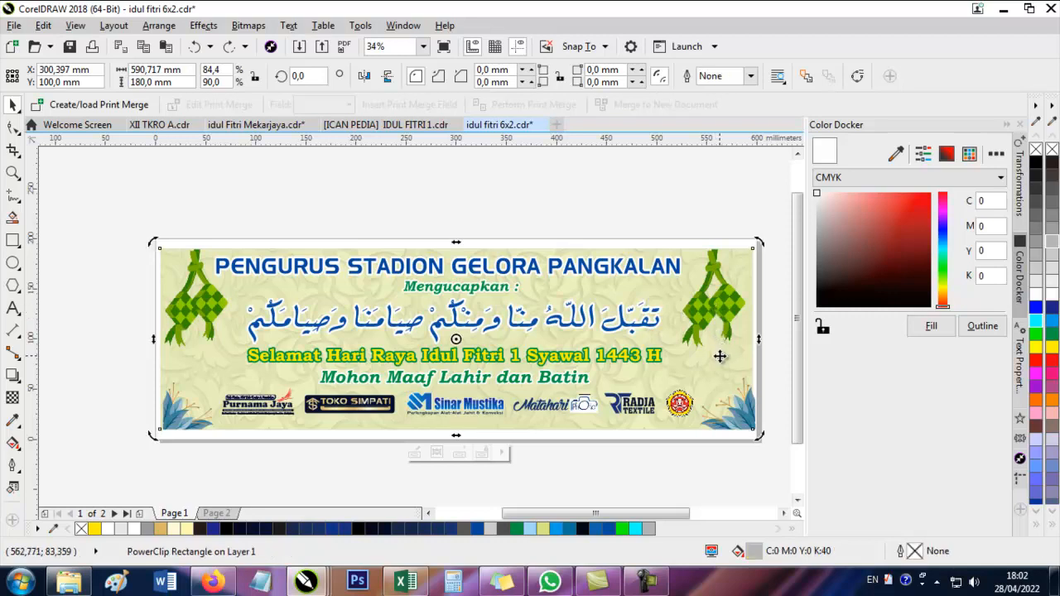
{"action": "right_click", "coordinate": [720, 356]}
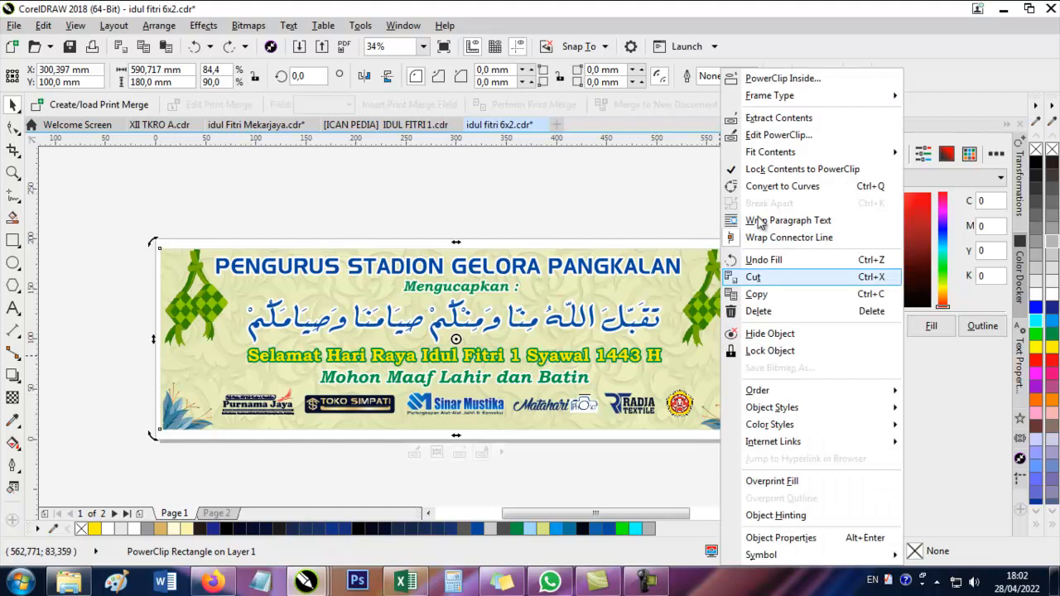
{"action": "left_click", "coordinate": [795, 138]}
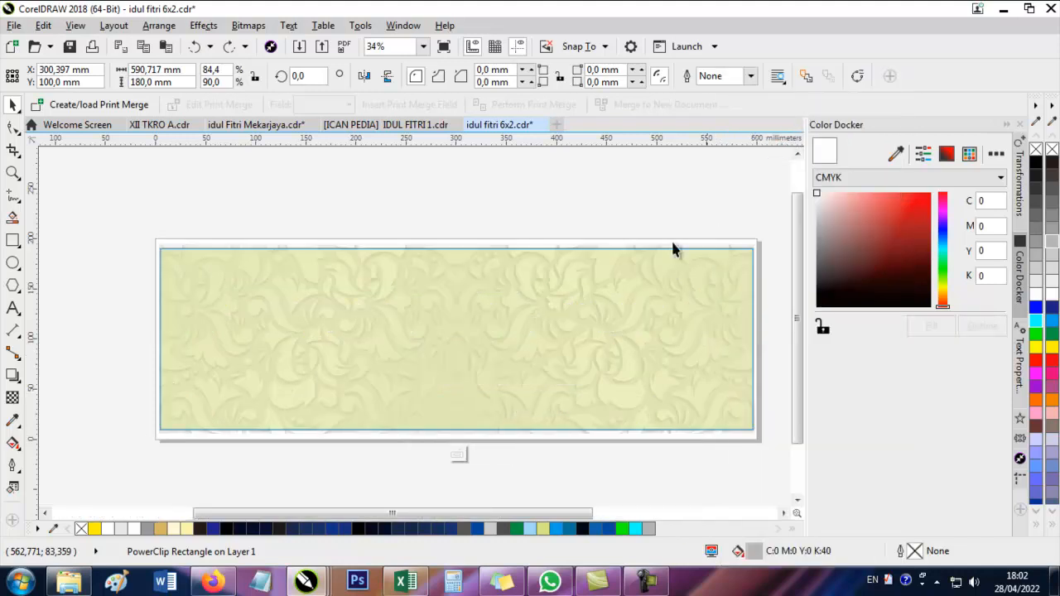
{"action": "left_click", "coordinate": [601, 302]}
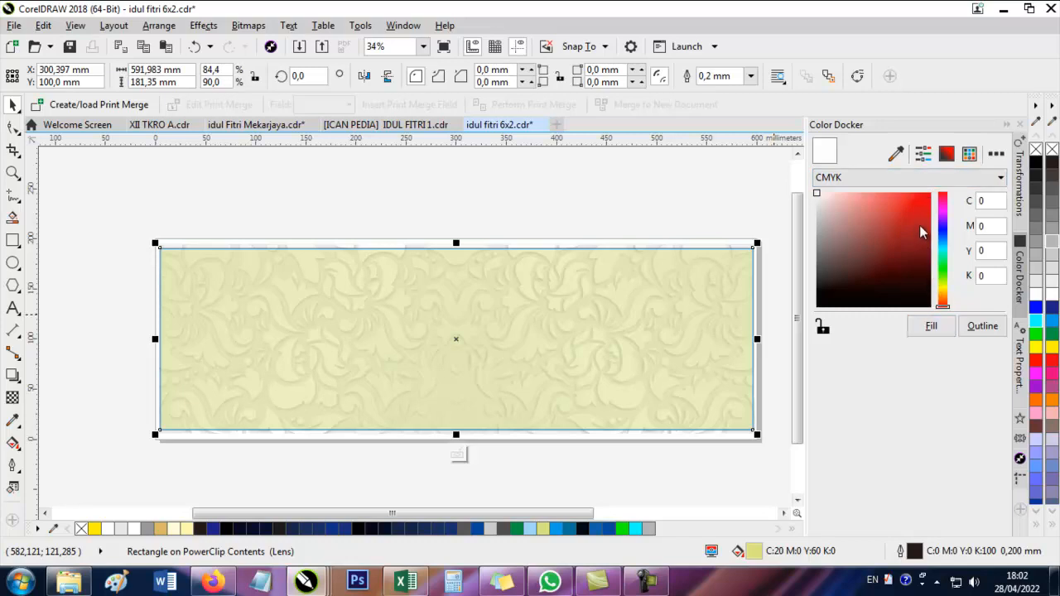
{"action": "left_click", "coordinate": [921, 200]}
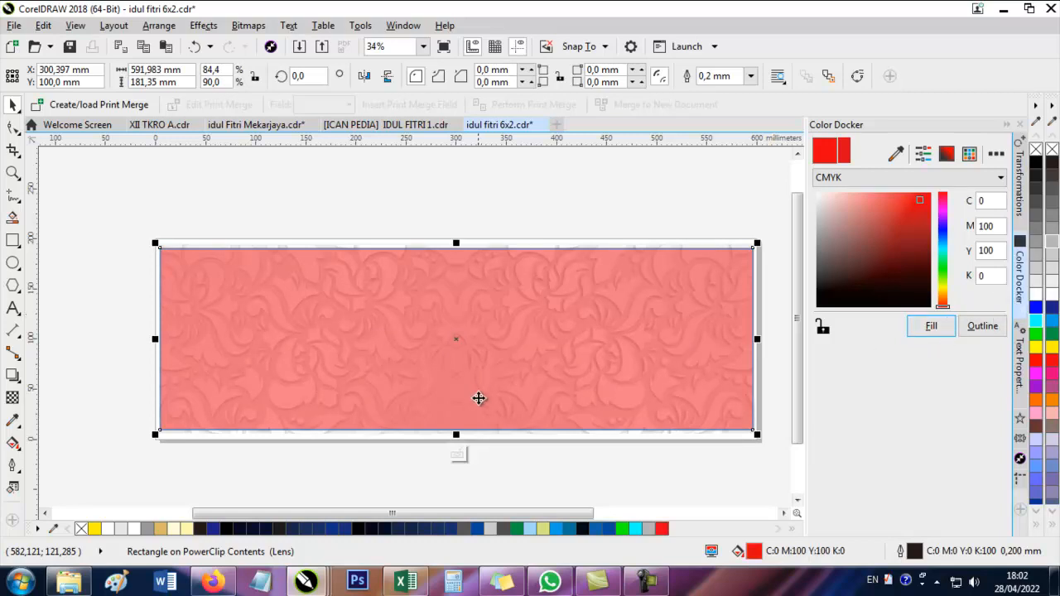
{"action": "left_click", "coordinate": [457, 454]}
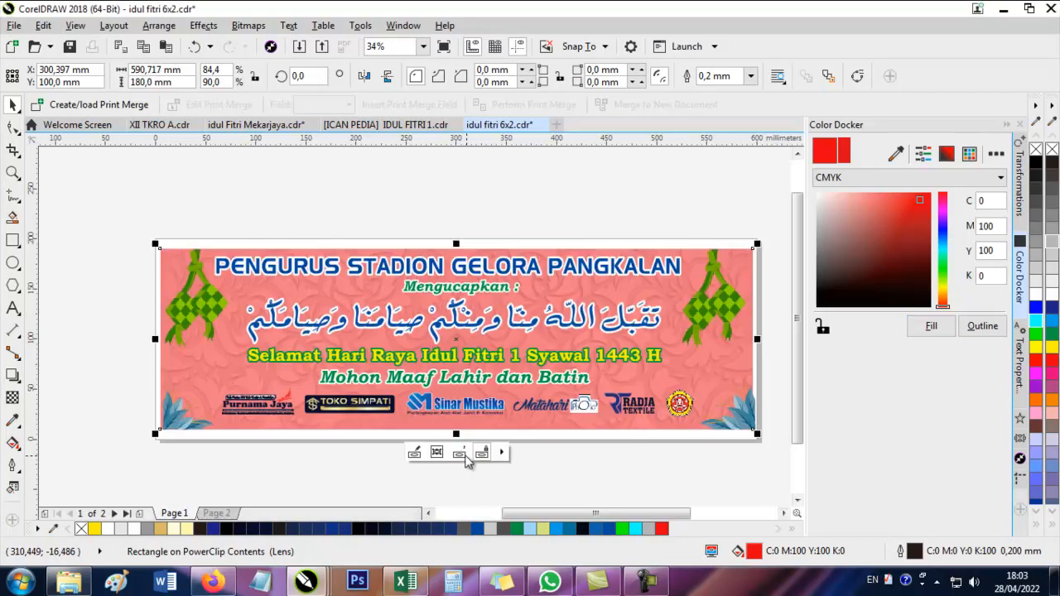
Reopen the background PowerClip, fill its lens rectangle with white and finish editing the contents.
{"action": "left_click", "coordinate": [460, 454]}
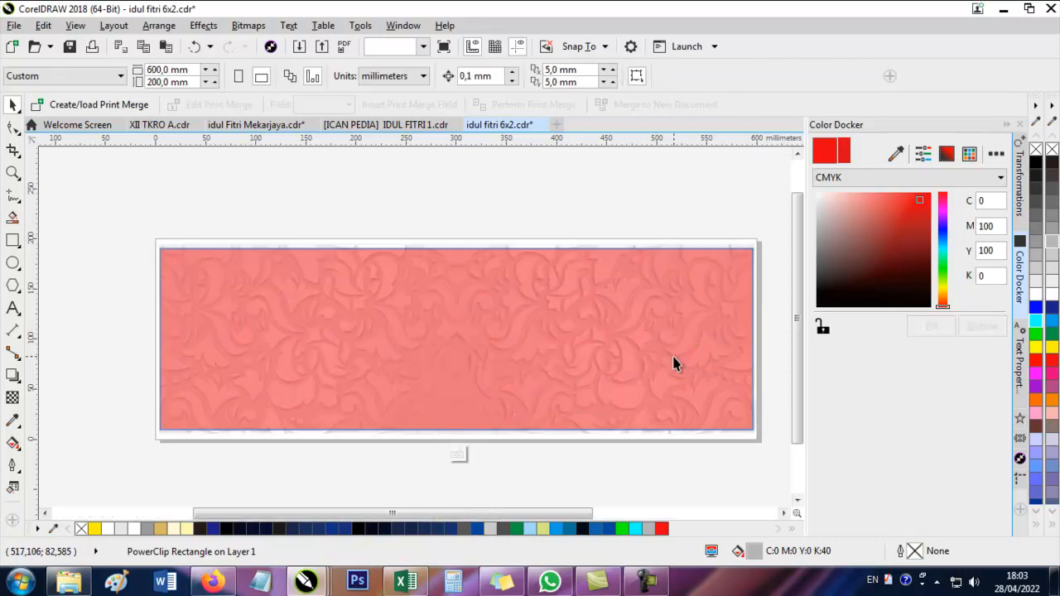
{"action": "left_click", "coordinate": [674, 362]}
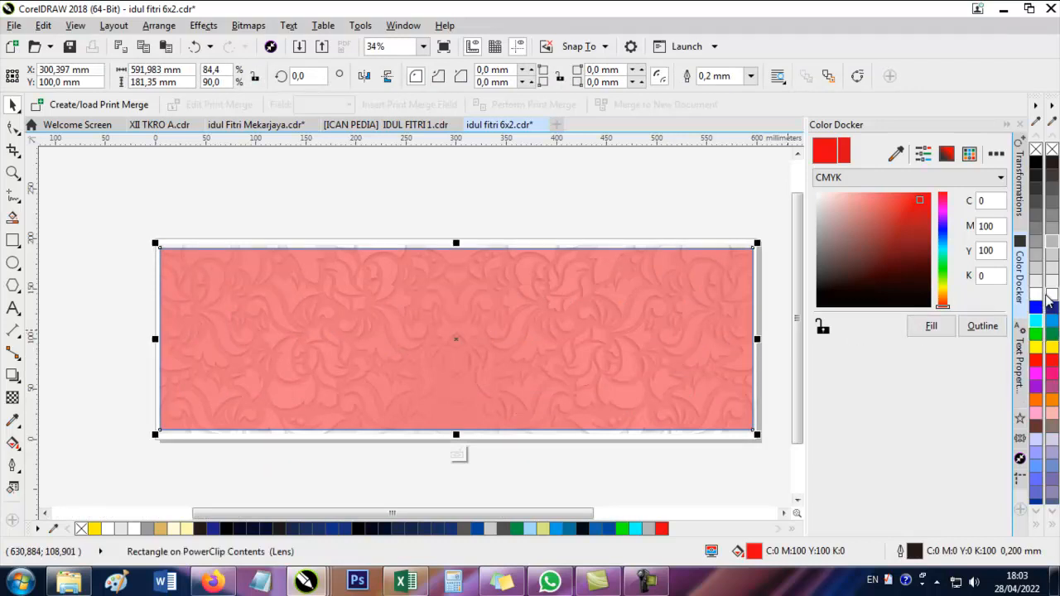
{"action": "left_click", "coordinate": [1049, 296]}
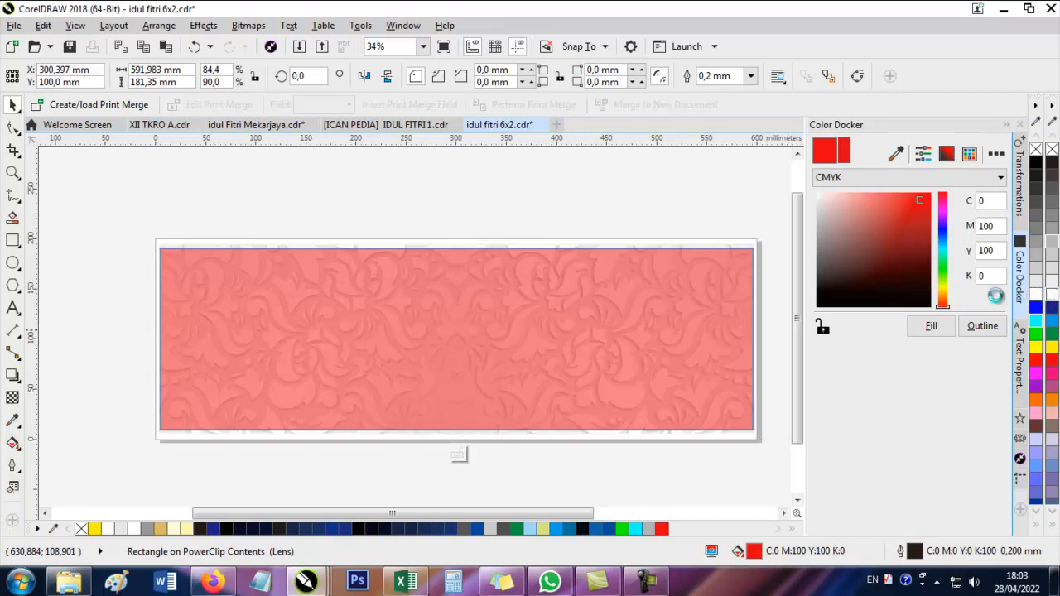
{"action": "left_click", "coordinate": [644, 362]}
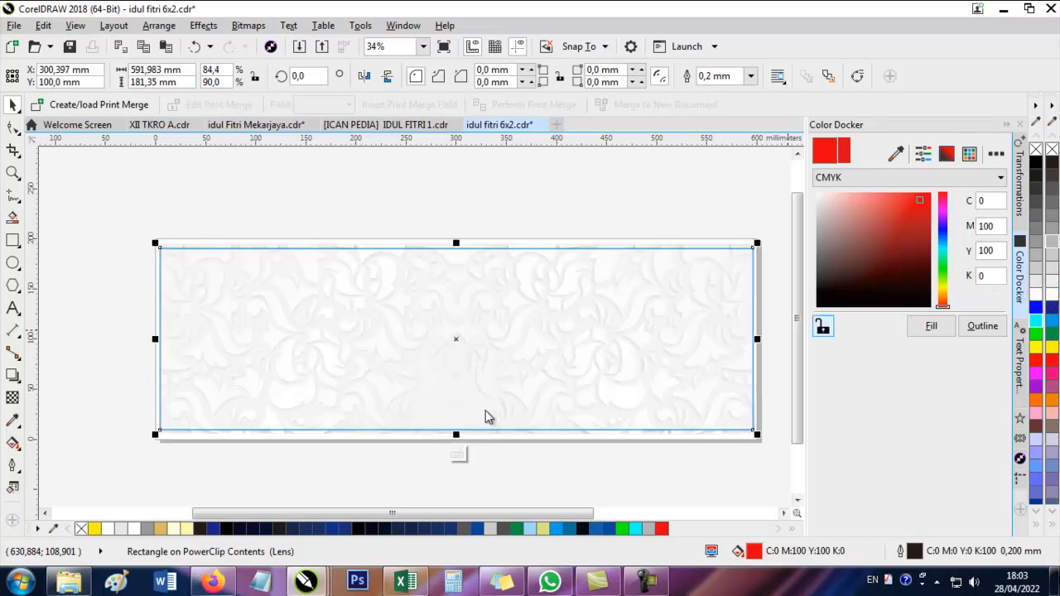
{"action": "left_click", "coordinate": [460, 456]}
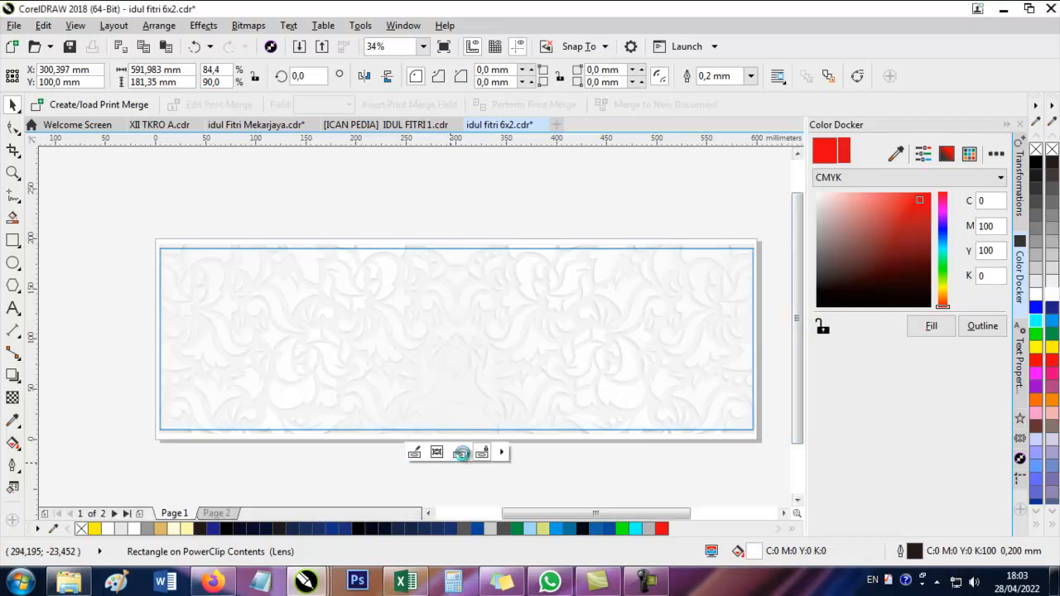
Finish editing the contents of the background PowerClip and clear the selection.
{"action": "left_click", "coordinate": [461, 453]}
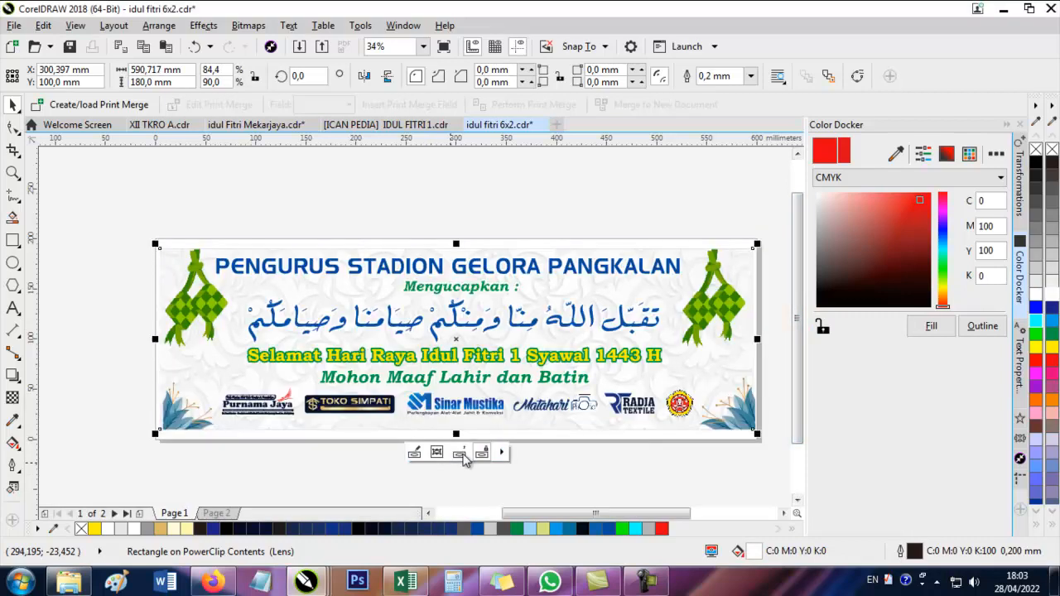
{"action": "left_click", "coordinate": [618, 485]}
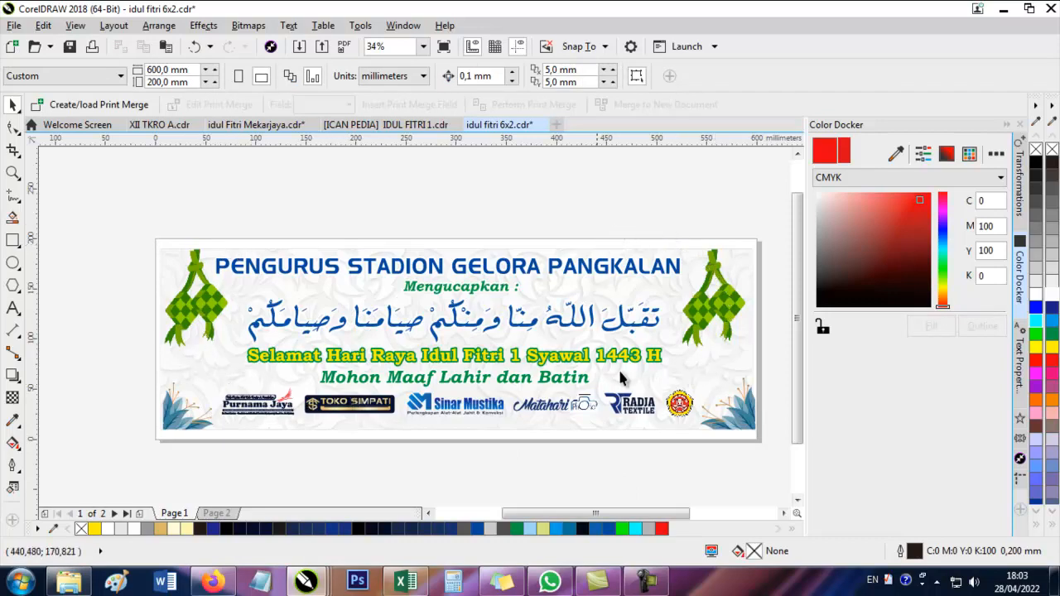
Examine the two ketupat images and the banner's text lines by selecting them individually.
{"action": "left_click", "coordinate": [712, 319]}
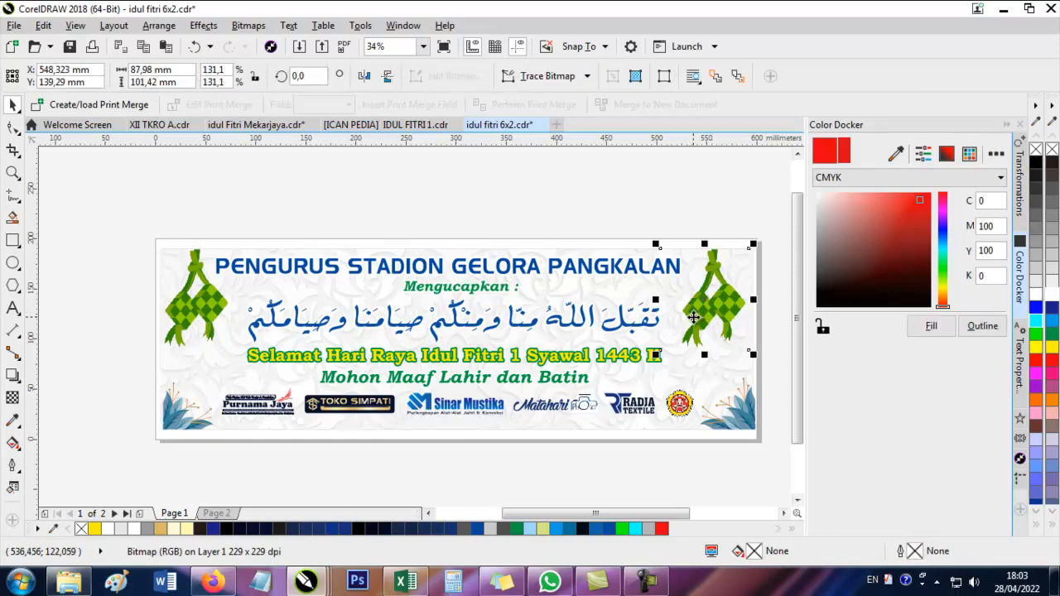
{"action": "left_click", "coordinate": [199, 309]}
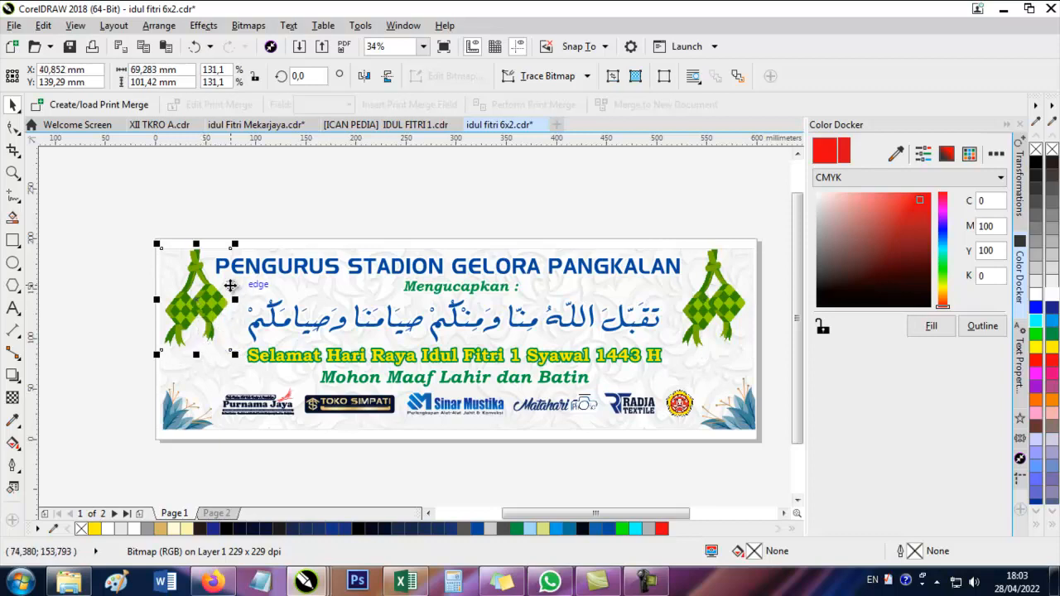
{"action": "left_click", "coordinate": [305, 332]}
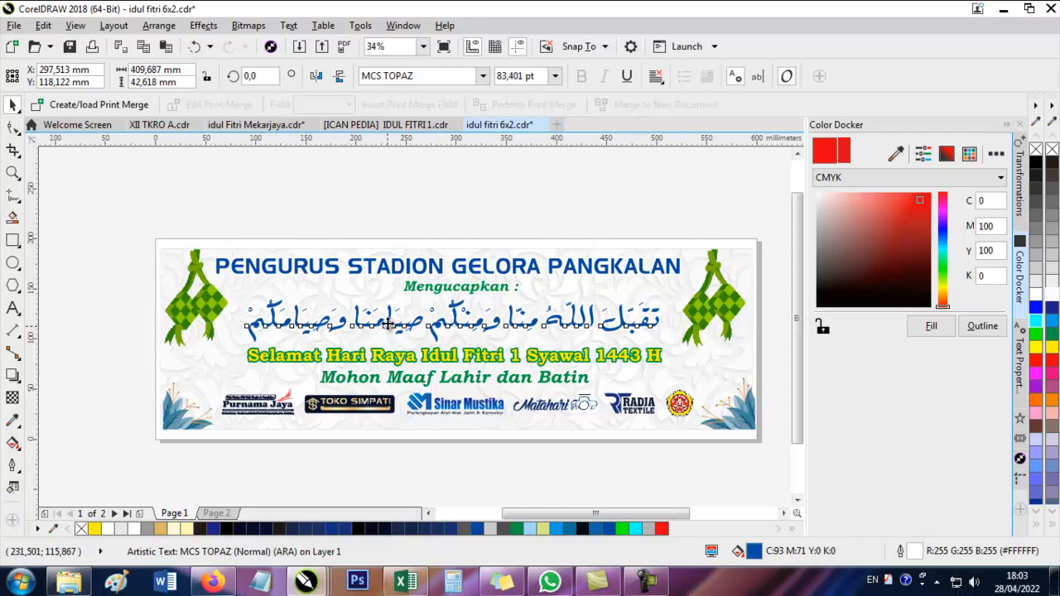
{"action": "left_click", "coordinate": [387, 324]}
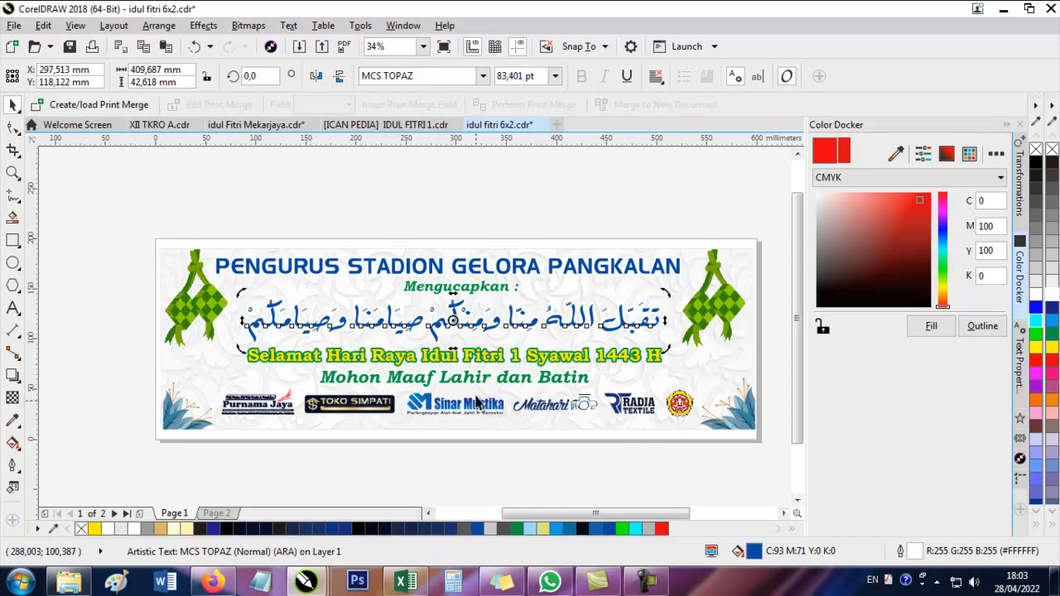
{"action": "left_click", "coordinate": [453, 286]}
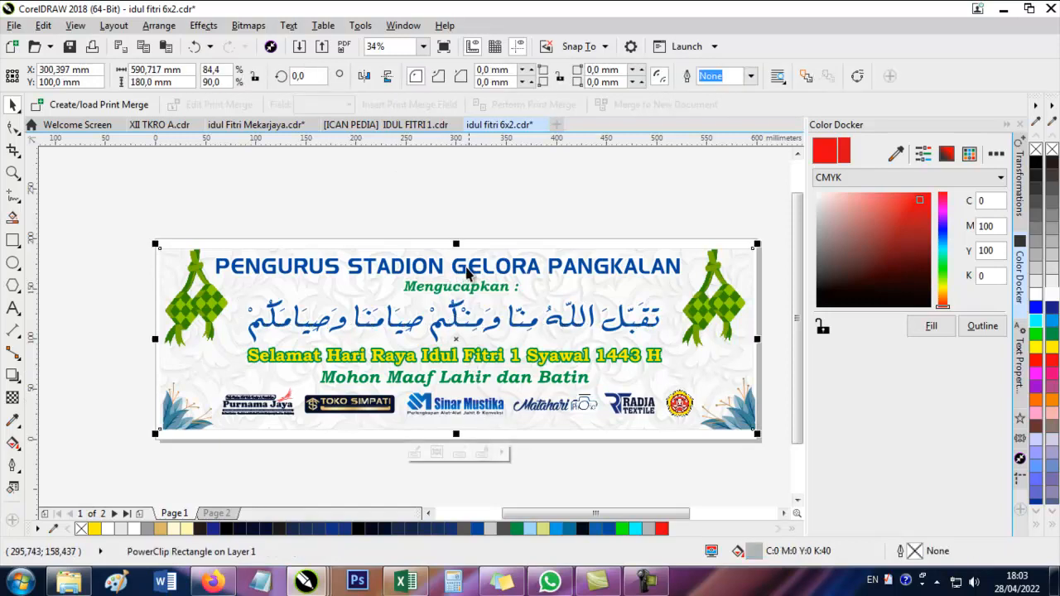
{"action": "left_click", "coordinate": [470, 266]}
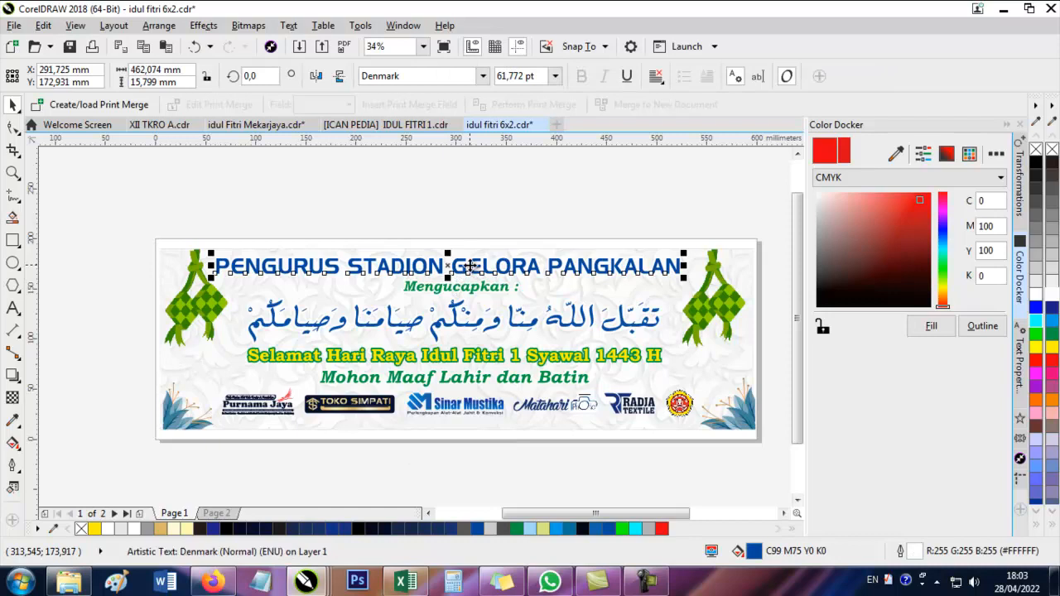
{"action": "left_click", "coordinate": [470, 355]}
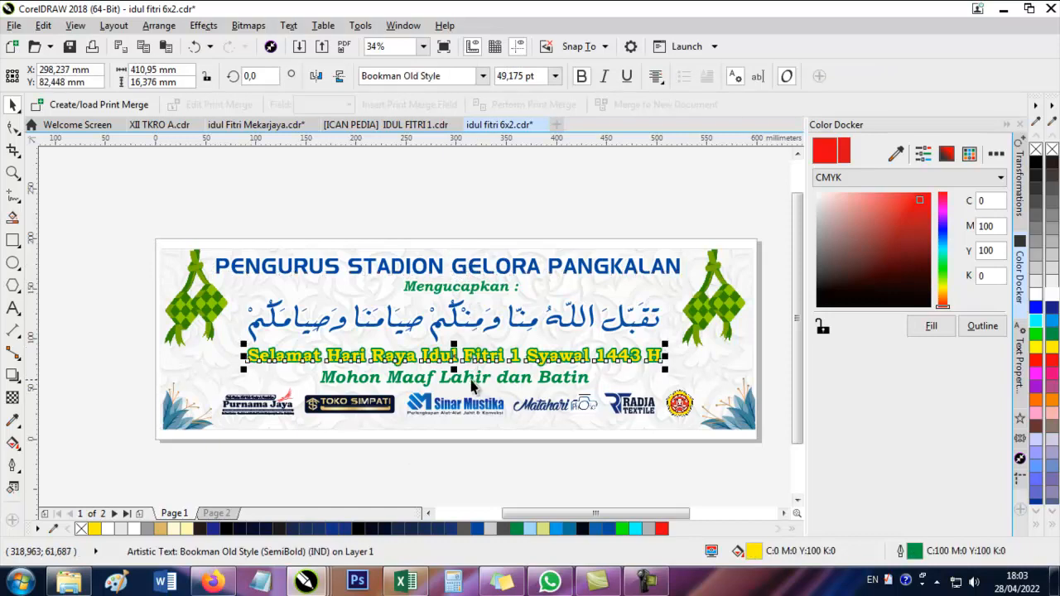
{"action": "left_click", "coordinate": [472, 381]}
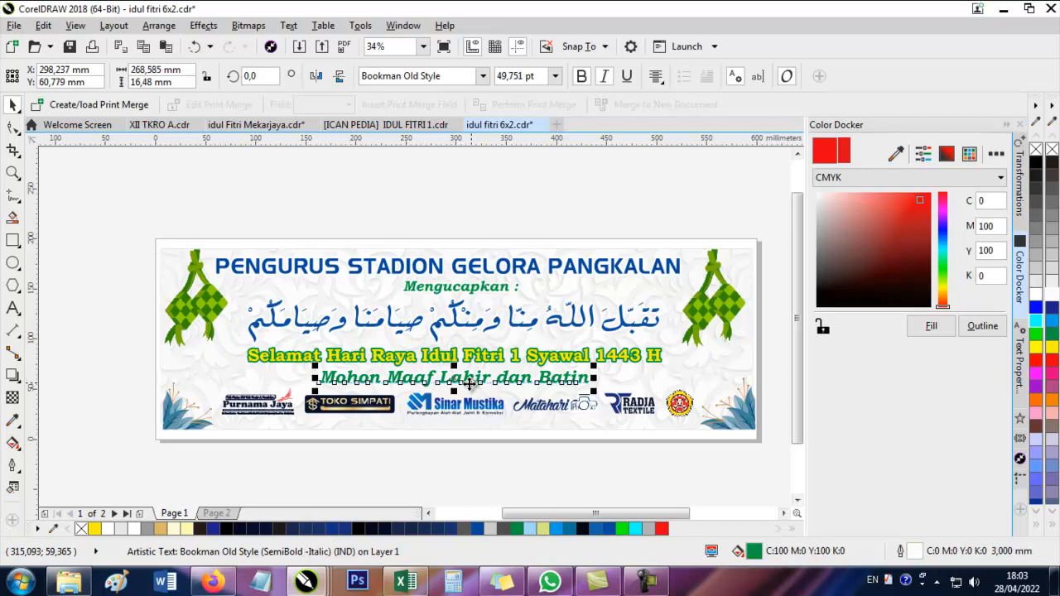
Examine the row of sponsor logos under the greeting, from Purnama Jaya to the round emblem, selecting them individually.
{"action": "left_click", "coordinate": [448, 406]}
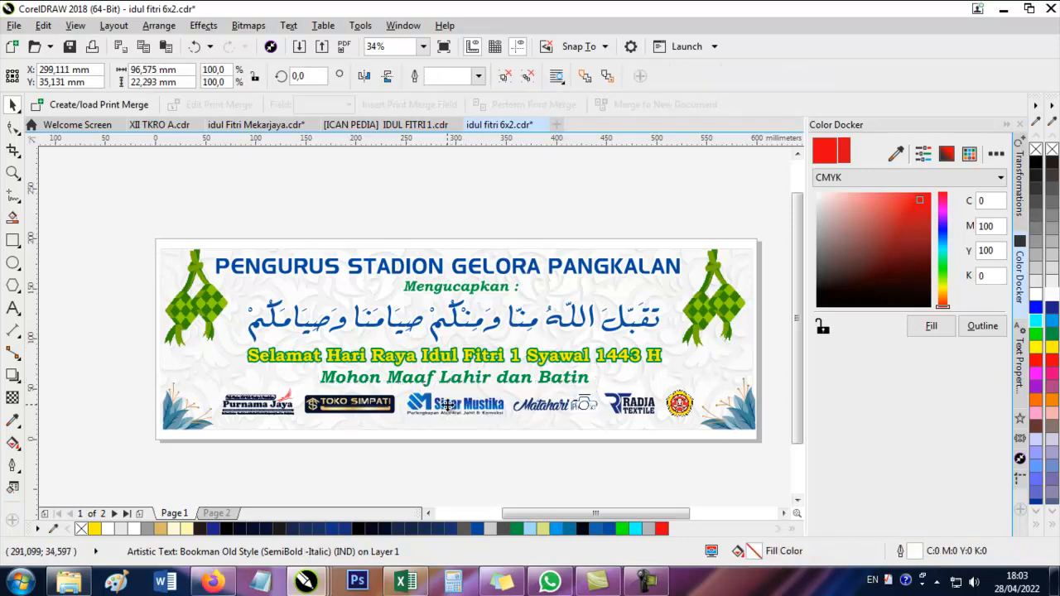
{"action": "left_click", "coordinate": [369, 414]}
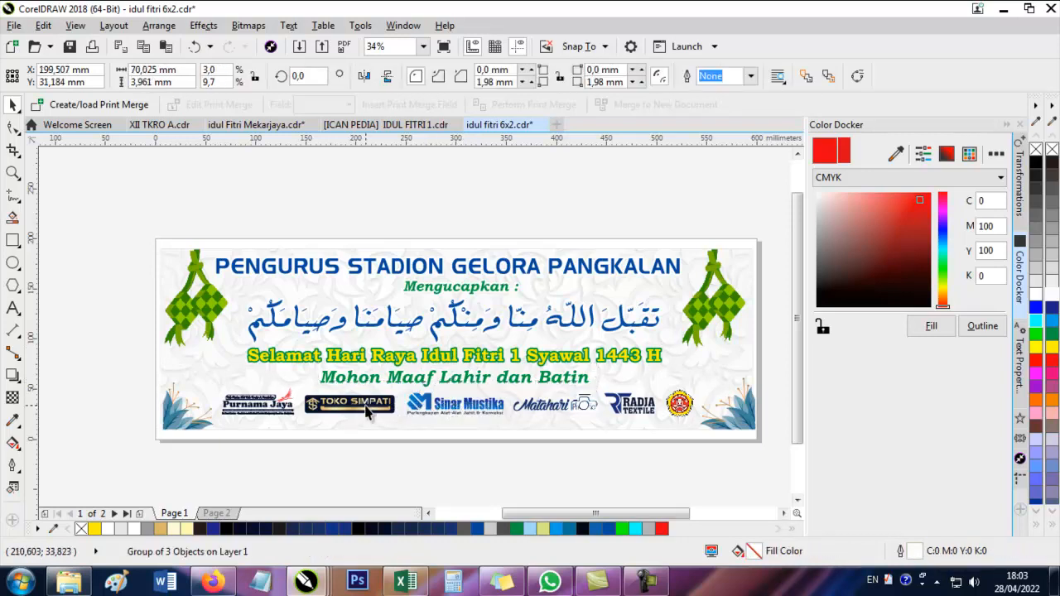
{"action": "left_click", "coordinate": [369, 411], "text": "ctrl"}
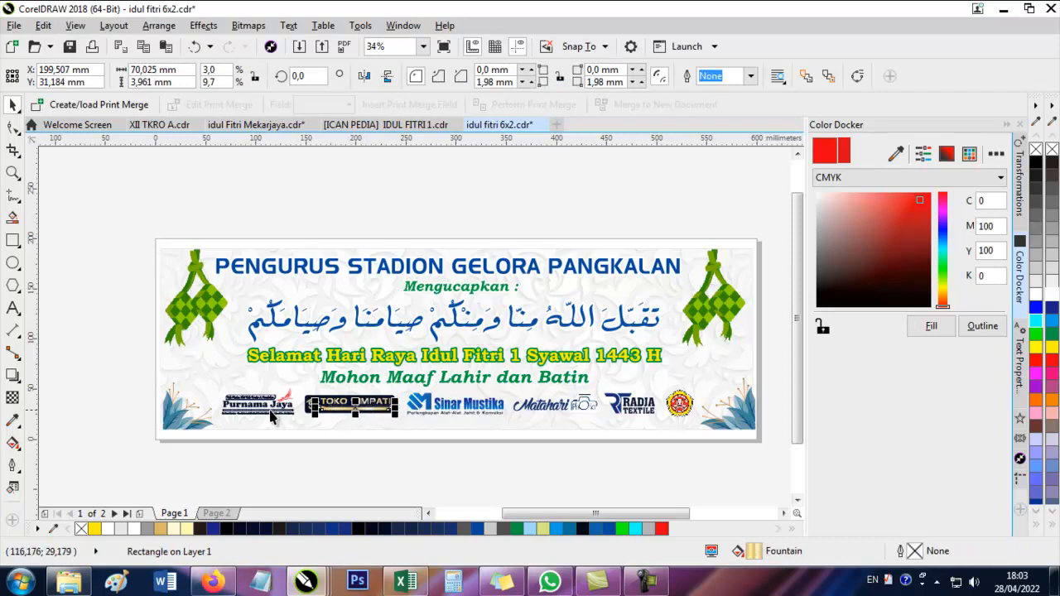
{"action": "left_click", "coordinate": [271, 416]}
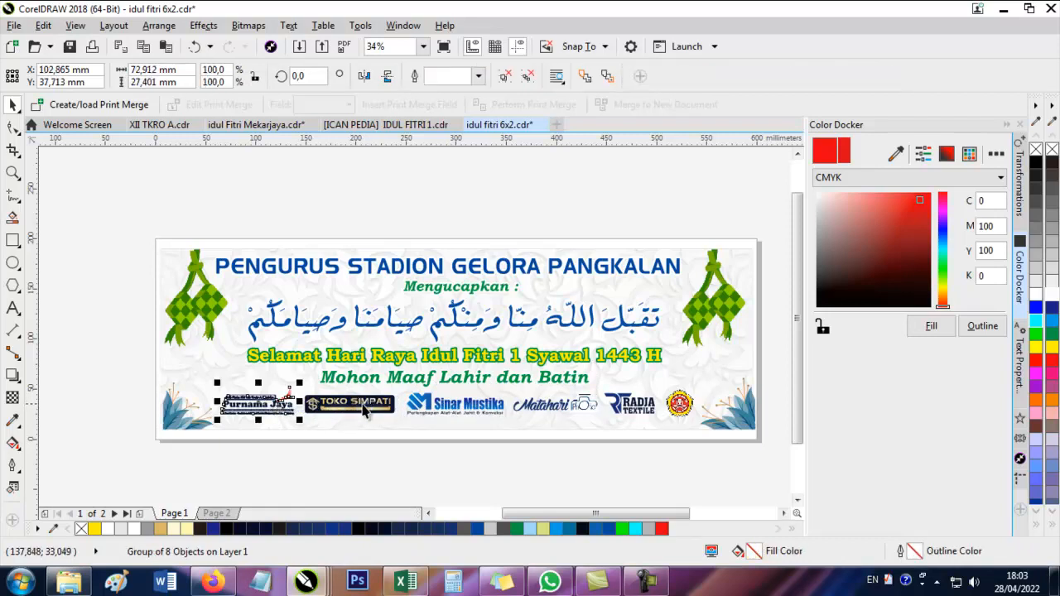
{"action": "left_click", "coordinate": [561, 410]}
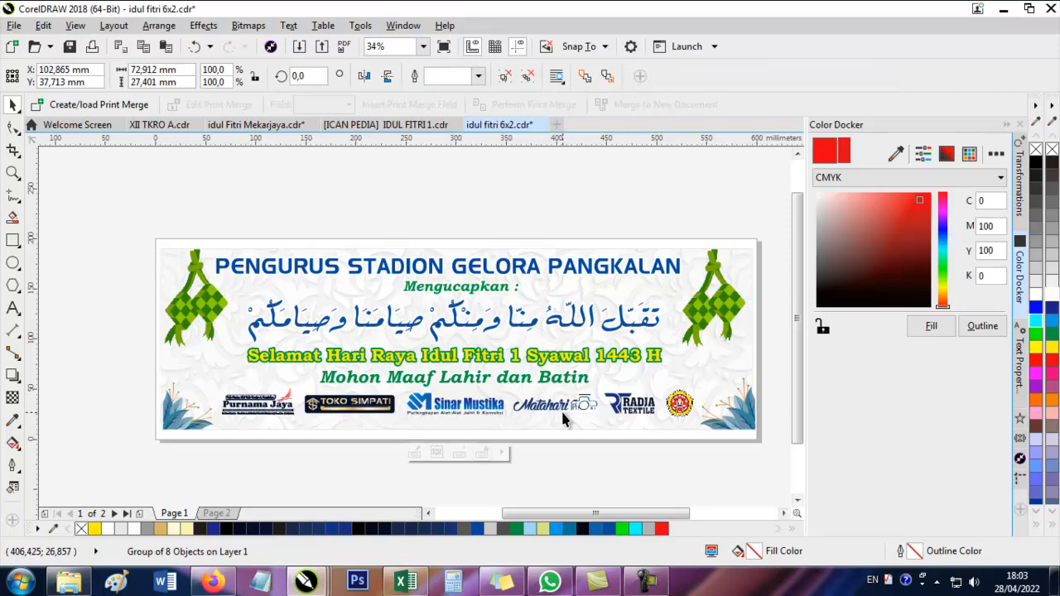
{"action": "left_click", "coordinate": [632, 406]}
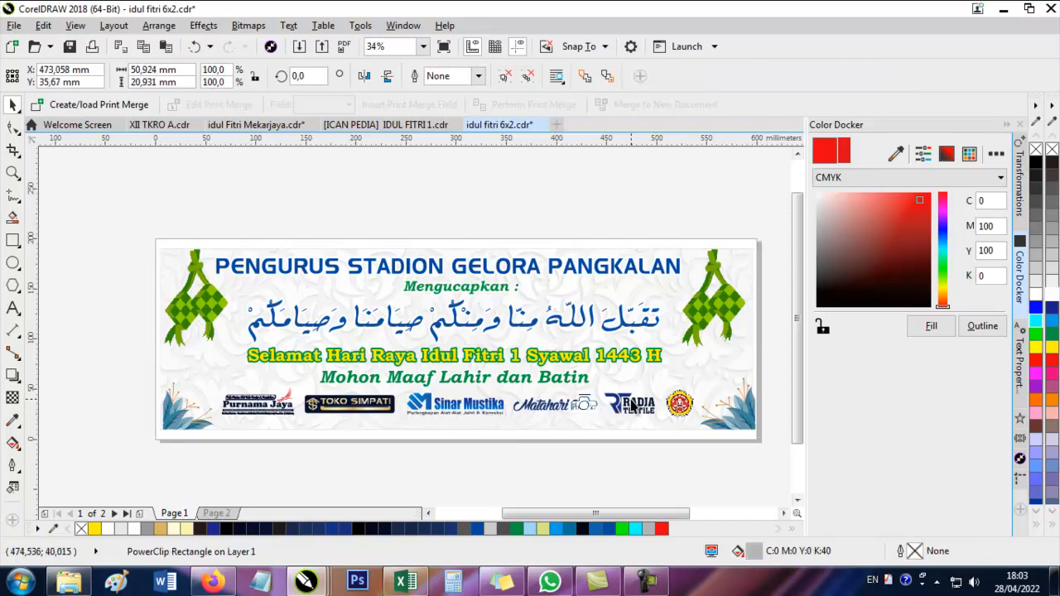
{"action": "left_click", "coordinate": [679, 405]}
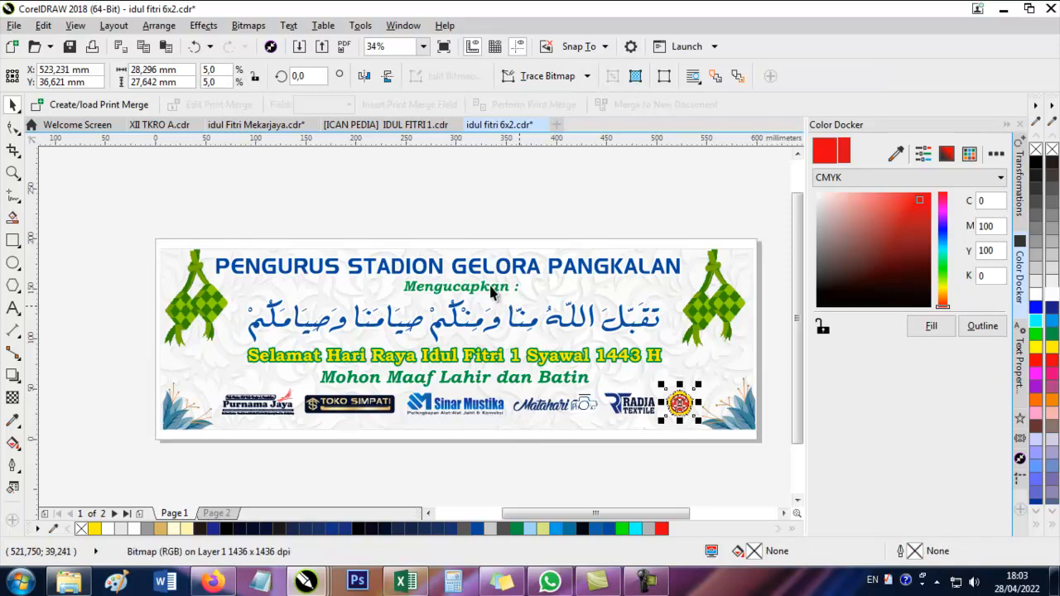
Check the Mengucapkan line, the Arabic text and the Selamat Hari Raya line against the background, then clear the selection.
{"action": "left_click", "coordinate": [456, 287]}
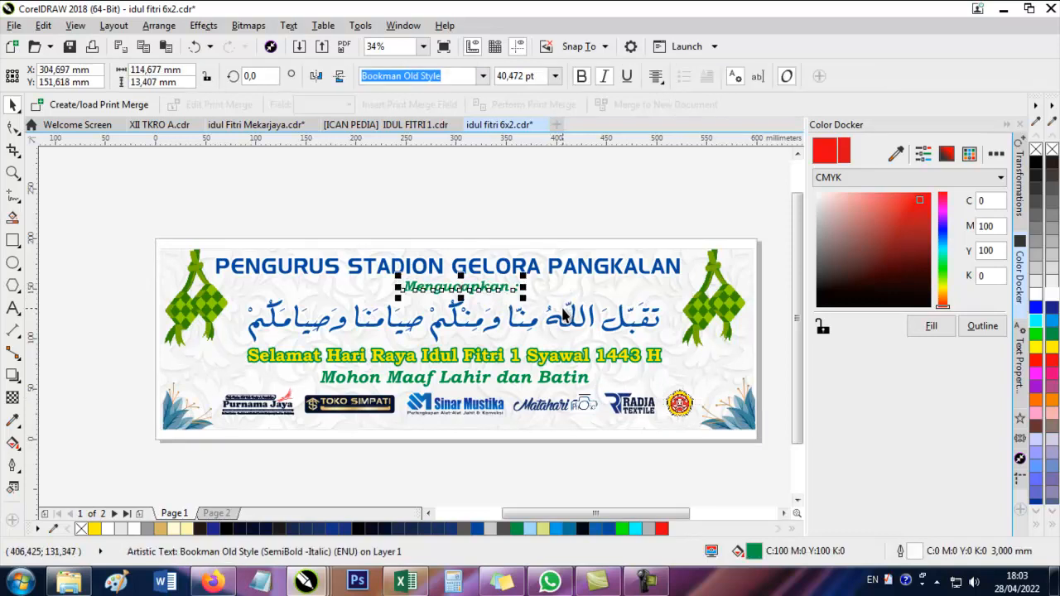
{"action": "left_click", "coordinate": [561, 315]}
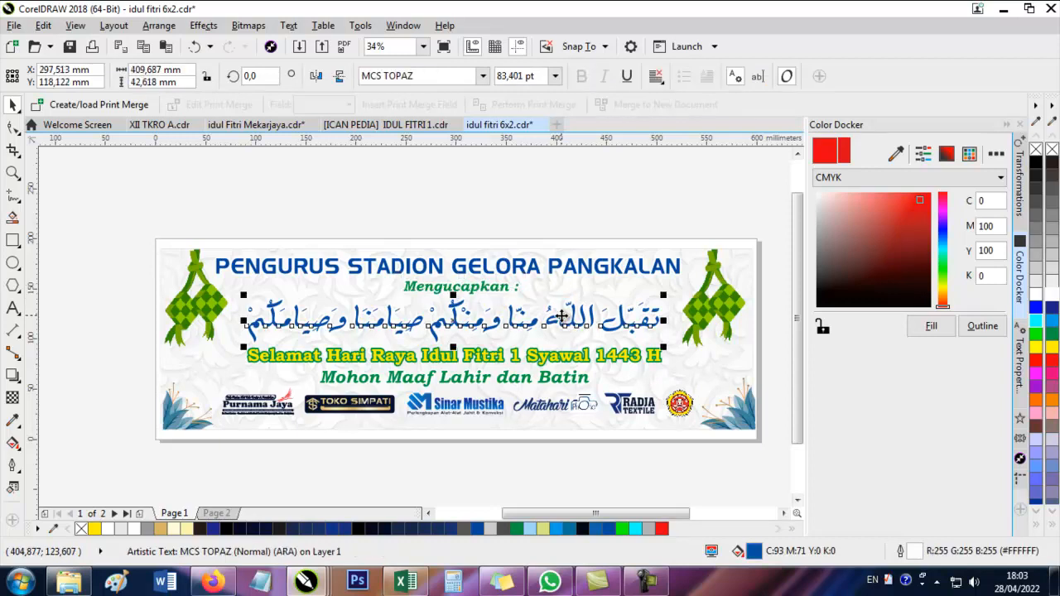
{"action": "left_click", "coordinate": [449, 247]}
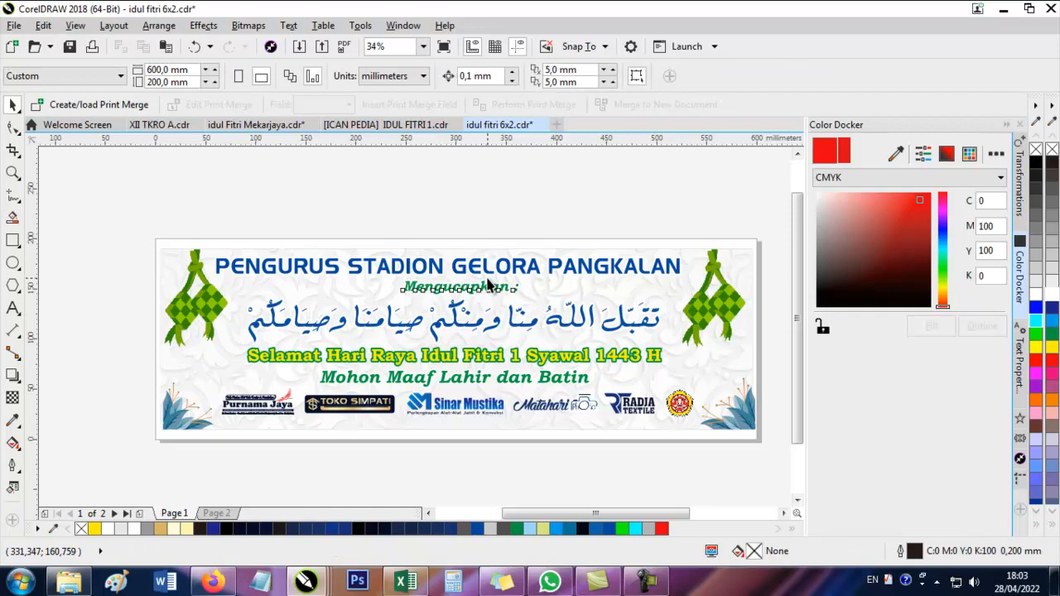
{"action": "left_click", "coordinate": [488, 285]}
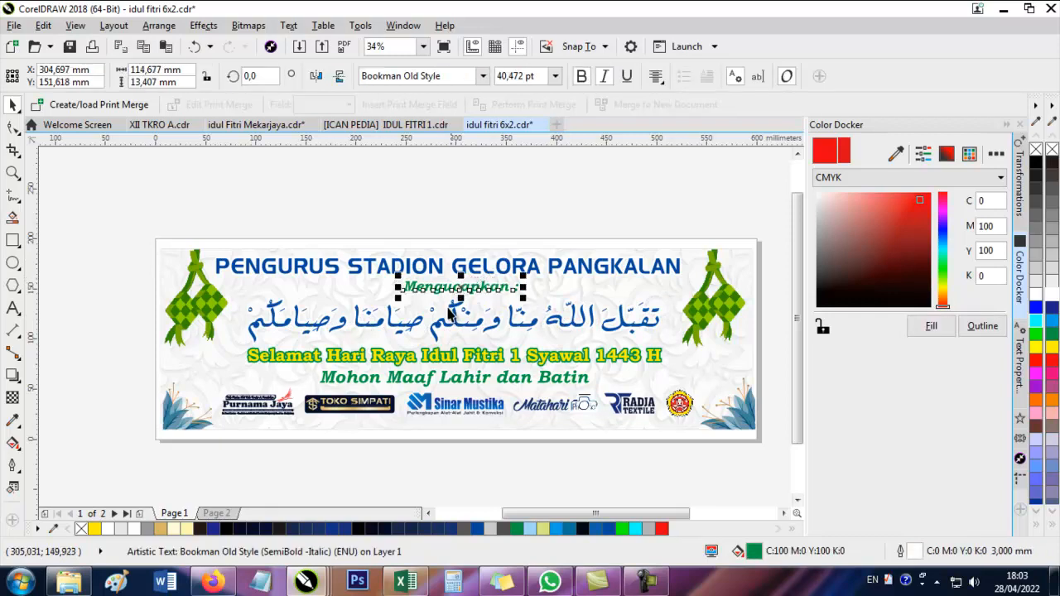
{"action": "left_click", "coordinate": [448, 315]}
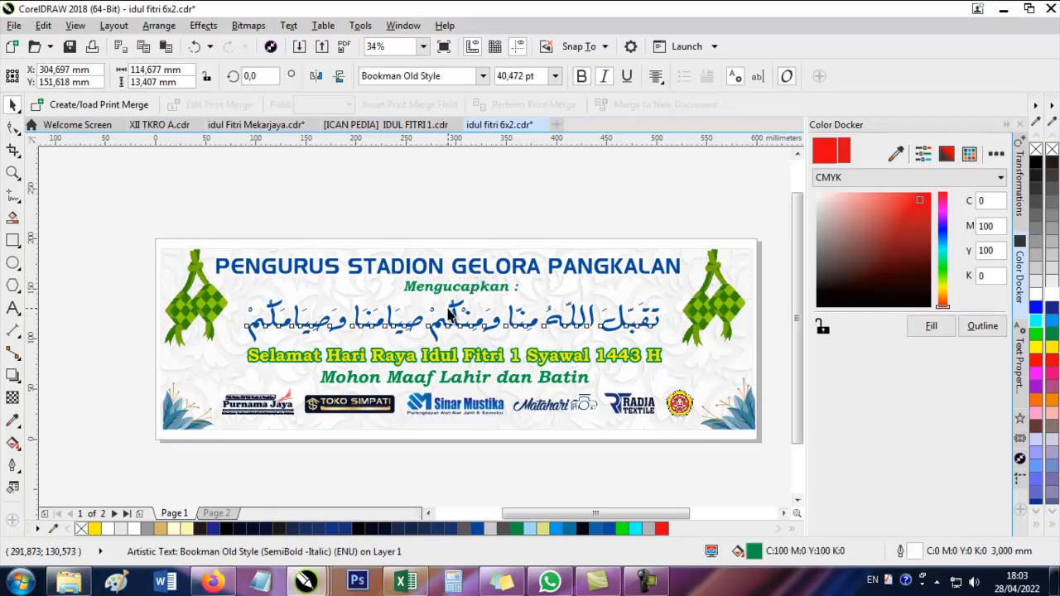
{"action": "left_click", "coordinate": [493, 345]}
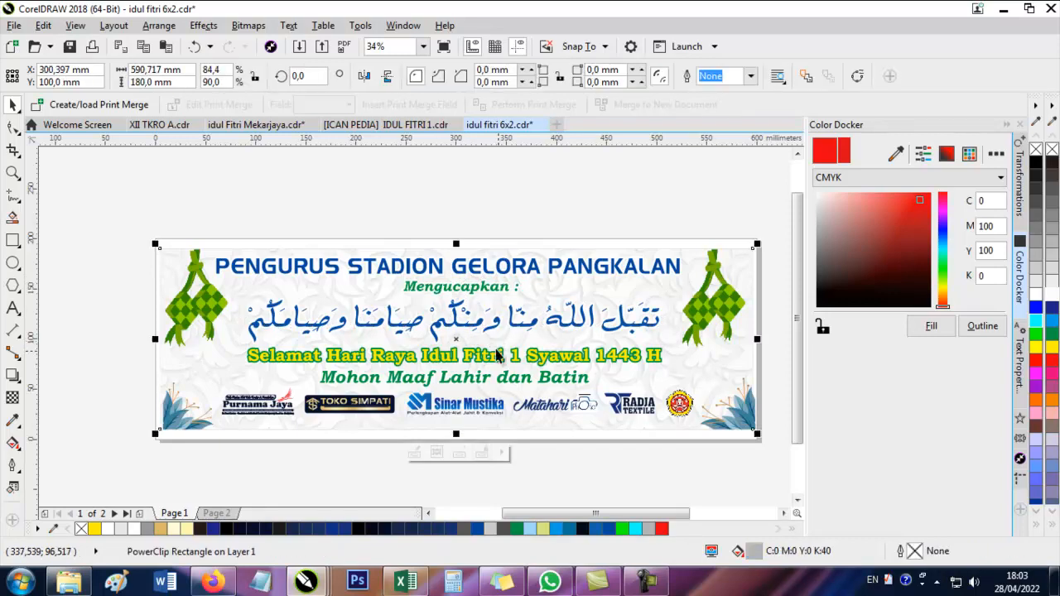
{"action": "left_click", "coordinate": [501, 362], "text": "ctrl"}
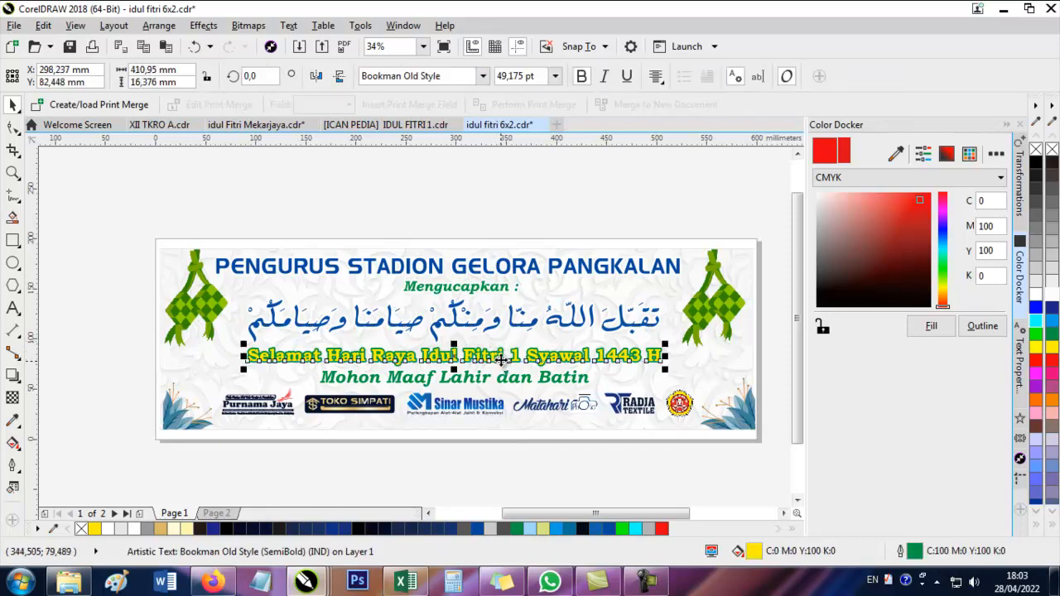
{"action": "left_click", "coordinate": [499, 375]}
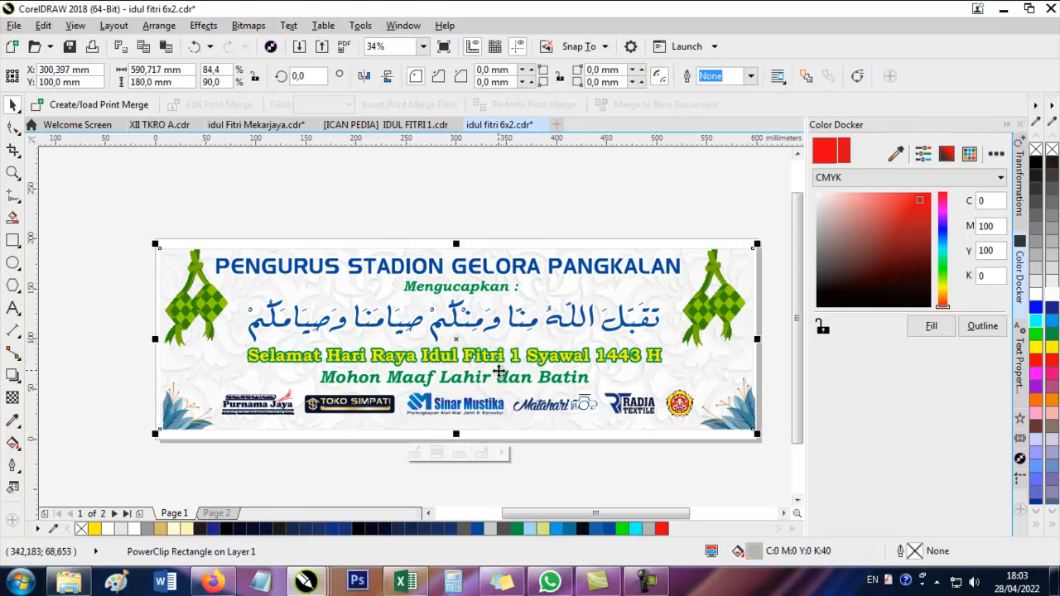
{"action": "left_click", "coordinate": [500, 308]}
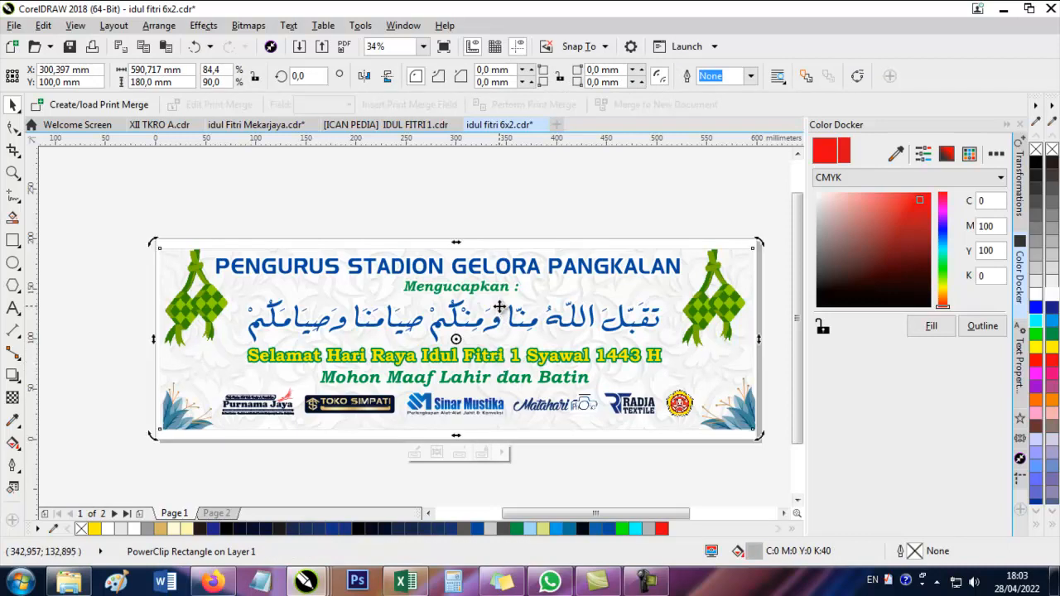
{"action": "left_click", "coordinate": [240, 213]}
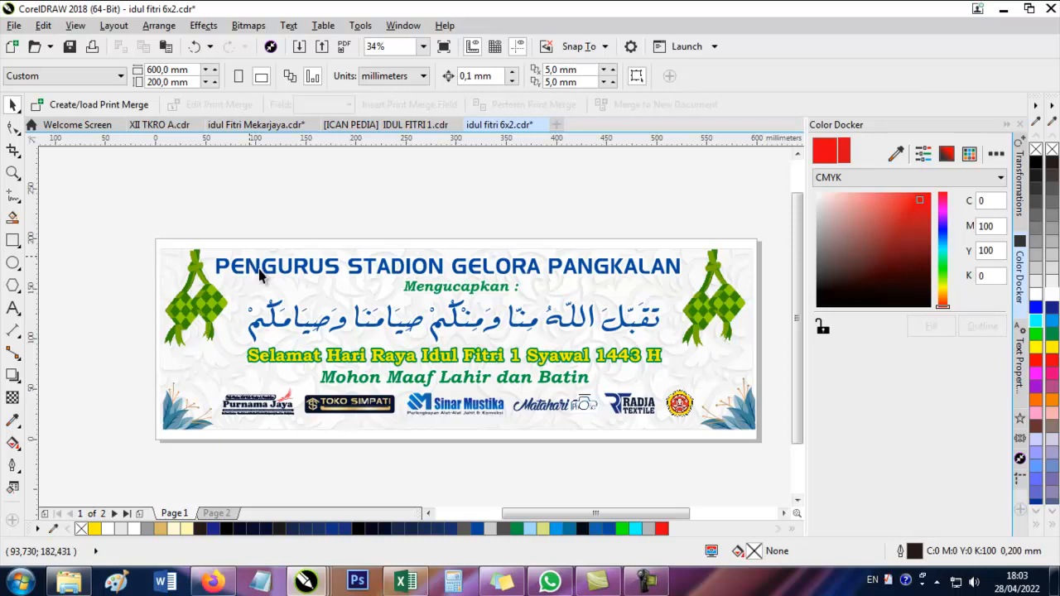
{"action": "left_click", "coordinate": [276, 286]}
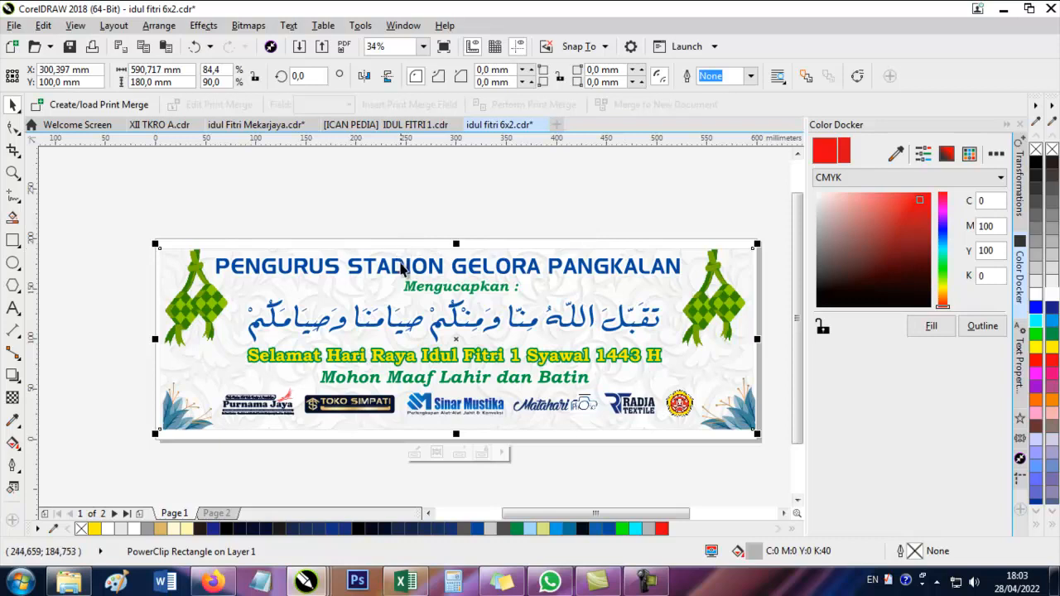
{"action": "left_click", "coordinate": [436, 231]}
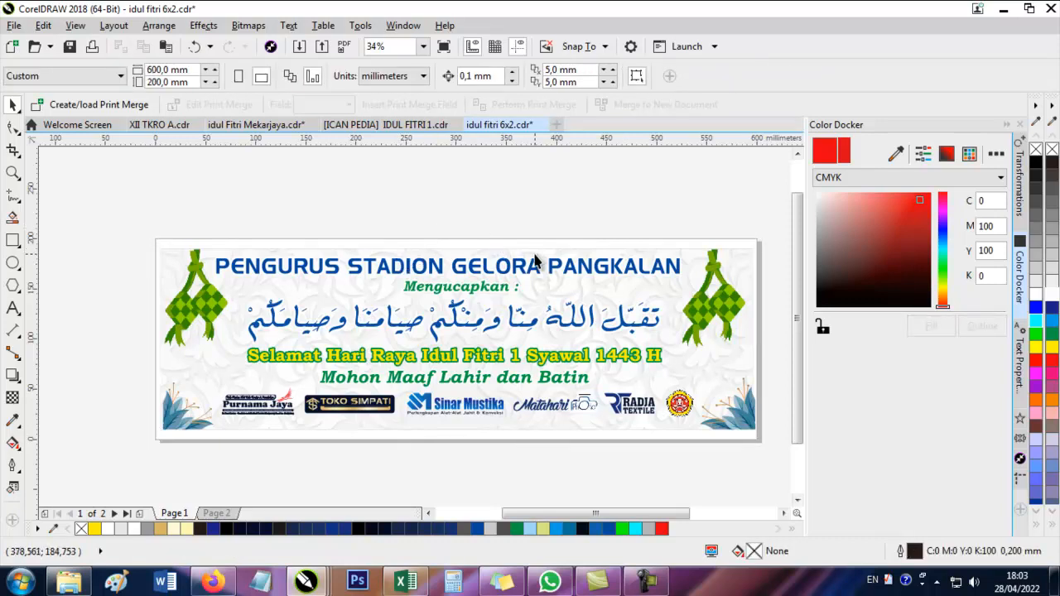
Review the whole banner and select the blue flower ornament in its lower-right corner.
{"action": "left_click_drag", "start_coordinate": [535, 254], "coordinate": [488, 197]}
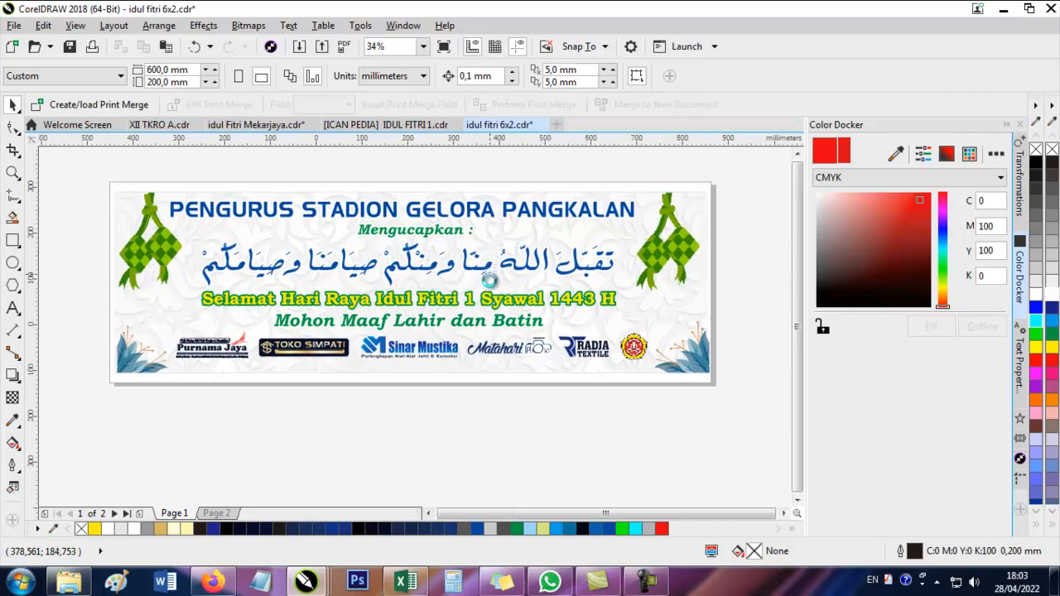
{"action": "scroll", "coordinate": [490, 282], "scroll_direction": "down", "scroll_amount": 3}
{"action": "scroll", "coordinate": [490, 284], "scroll_direction": "down", "scroll_amount": 2}
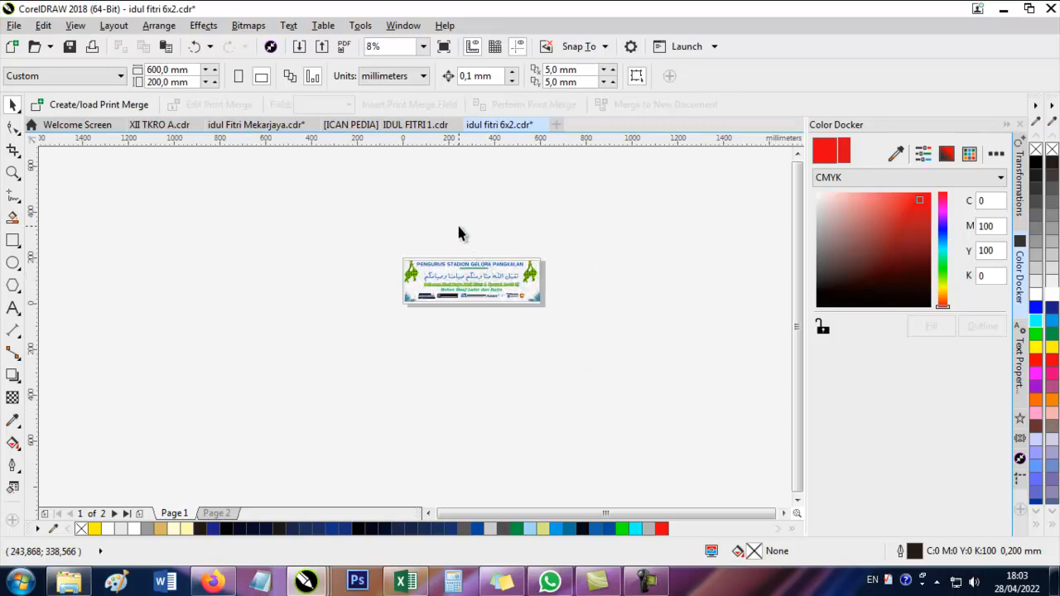
{"action": "scroll", "coordinate": [460, 259], "scroll_direction": "up", "scroll_amount": 2}
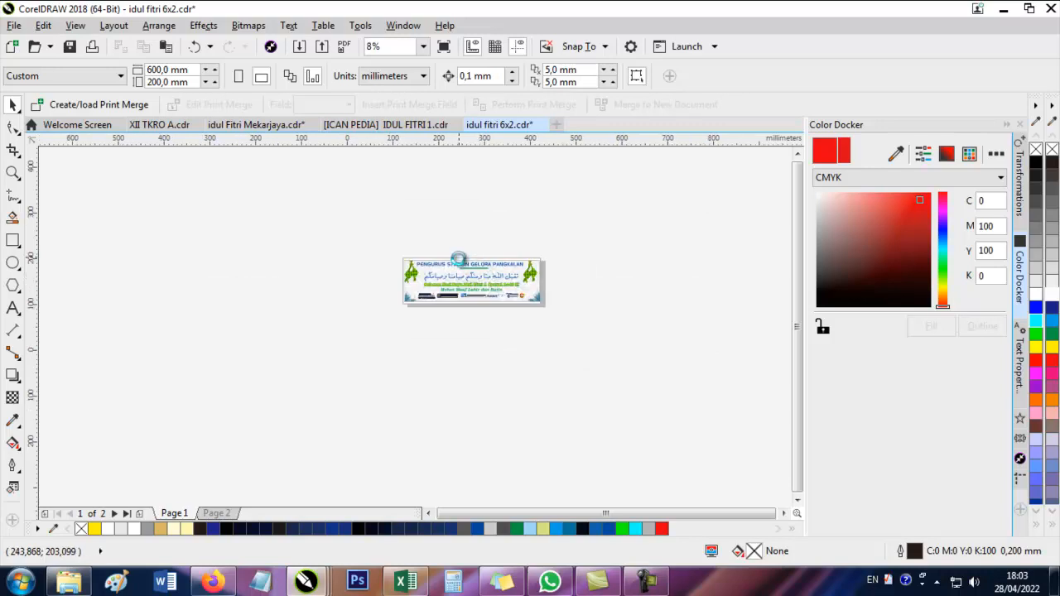
{"action": "scroll", "coordinate": [459, 259], "scroll_direction": "up", "scroll_amount": 2}
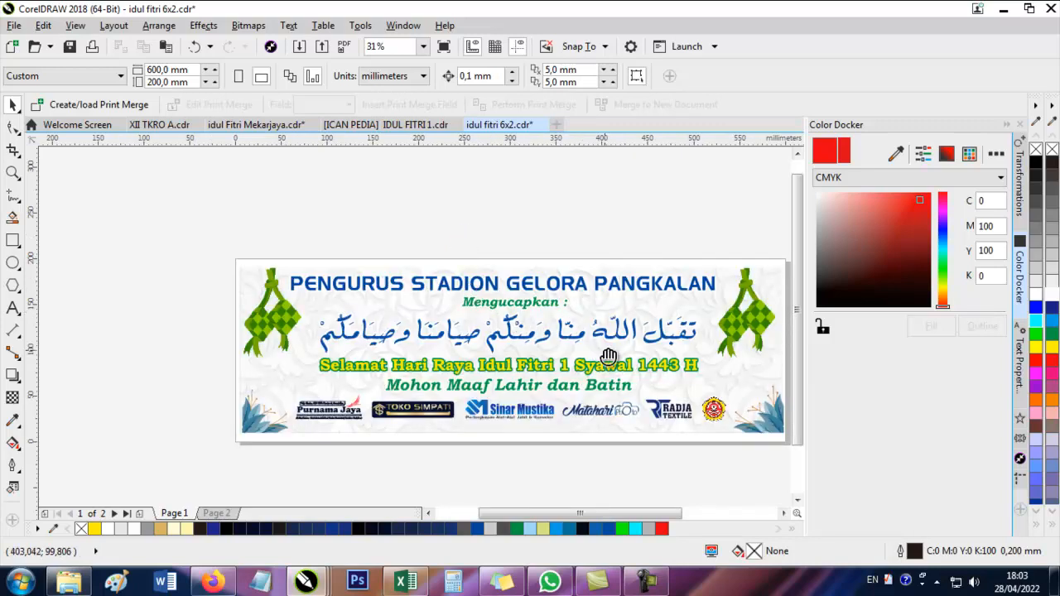
{"action": "left_click_drag", "start_coordinate": [610, 359], "coordinate": [502, 379]}
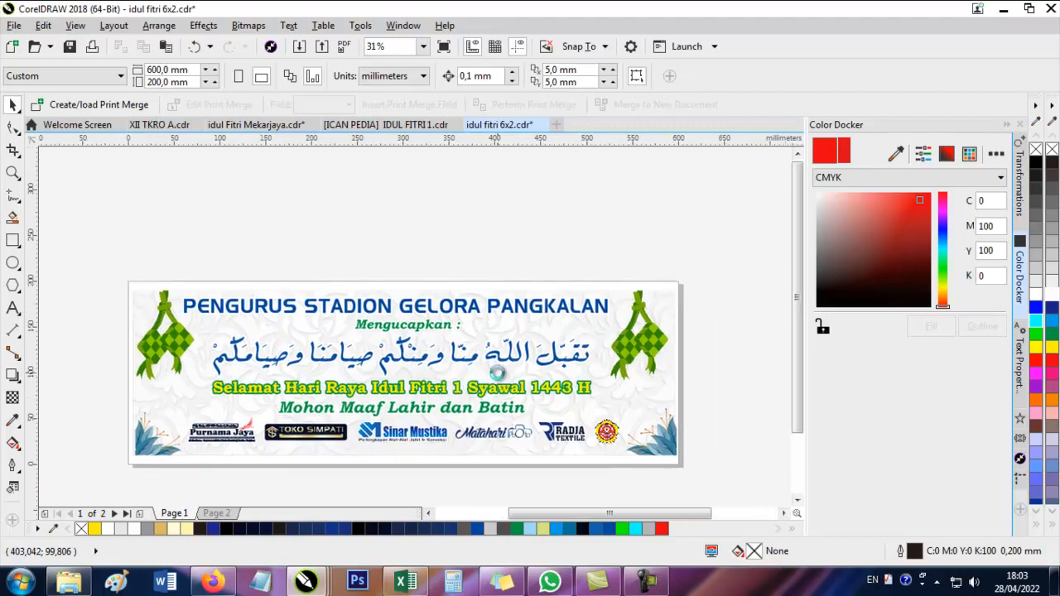
{"action": "left_click", "coordinate": [664, 455]}
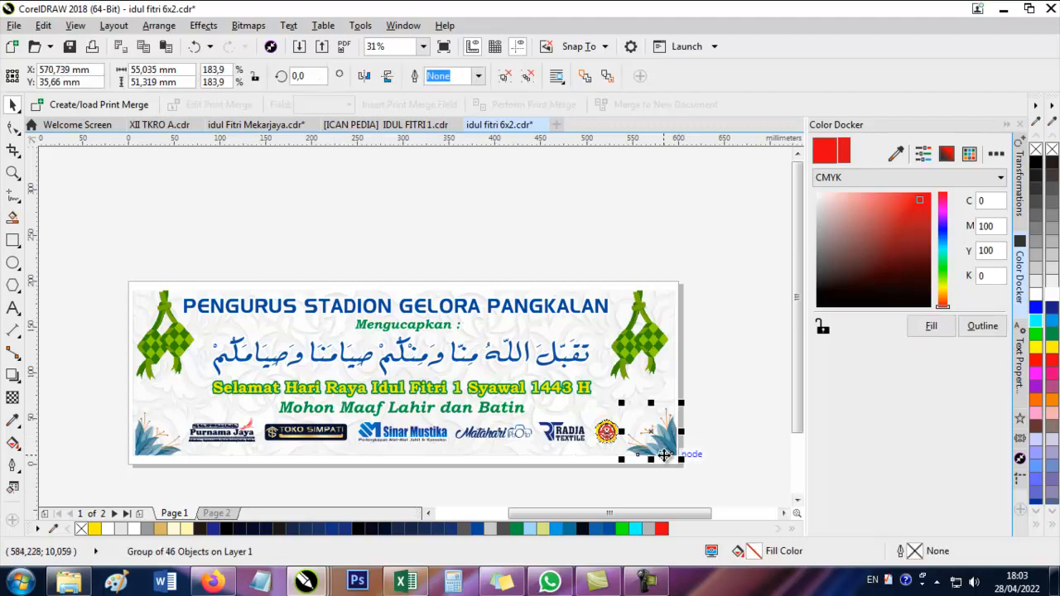
Examine the blue flower ornaments in the banner's lower-right and lower-left corners by selecting each one separately.
{"action": "left_click_drag", "start_coordinate": [664, 456], "coordinate": [685, 426]}
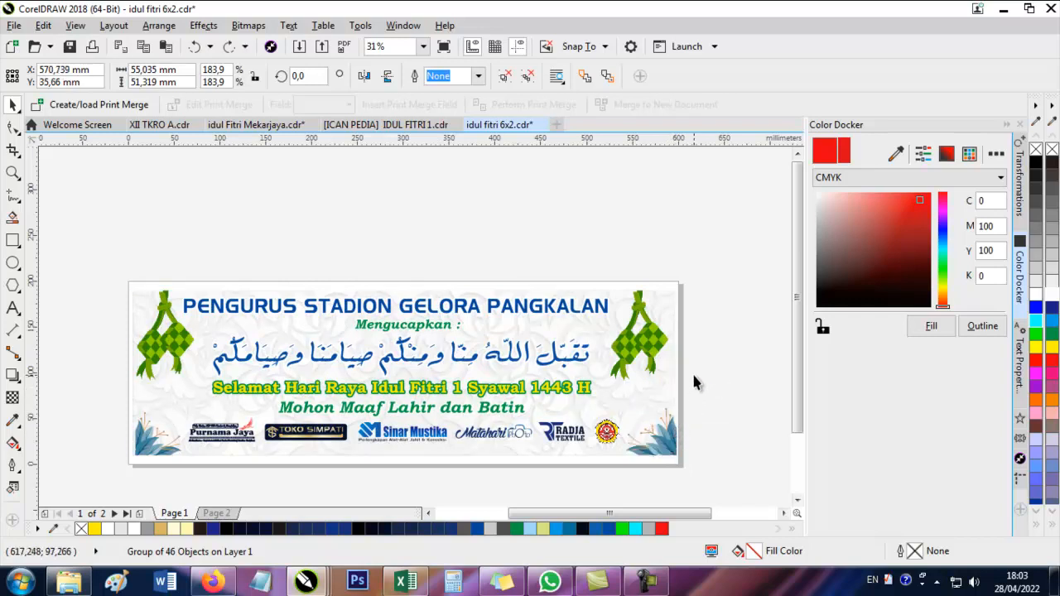
{"action": "left_click", "coordinate": [694, 381]}
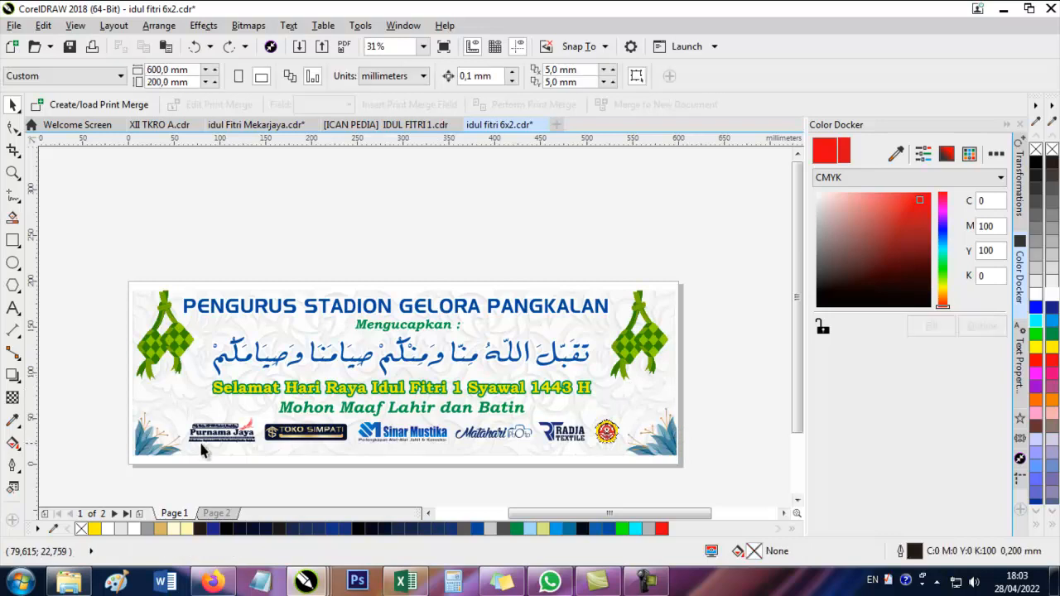
{"action": "left_click", "coordinate": [141, 441]}
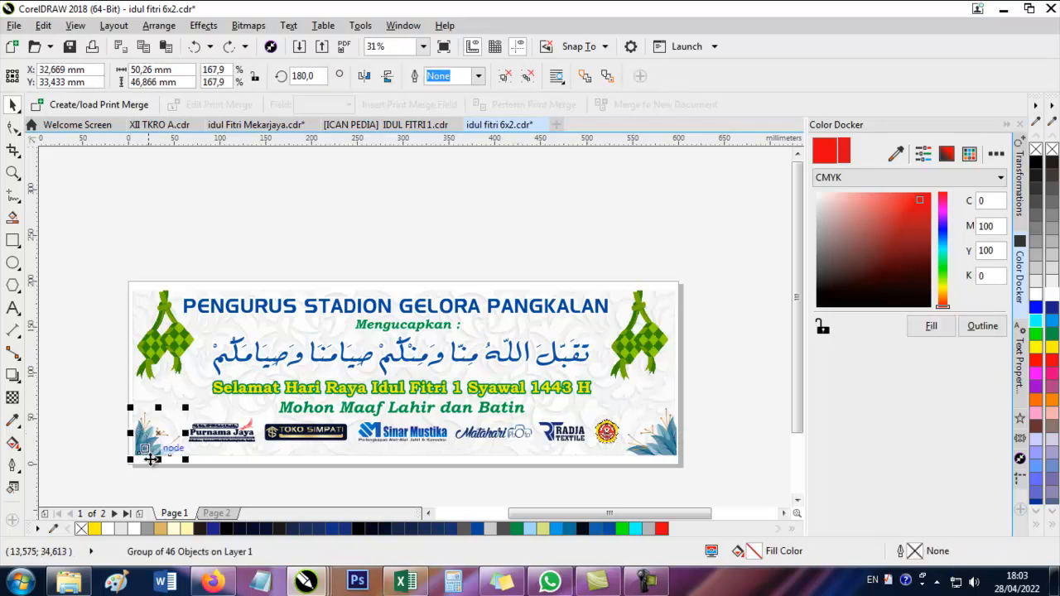
{"action": "left_click_drag", "start_coordinate": [151, 464], "coordinate": [149, 426]}
{"action": "key", "text": "Escape"}
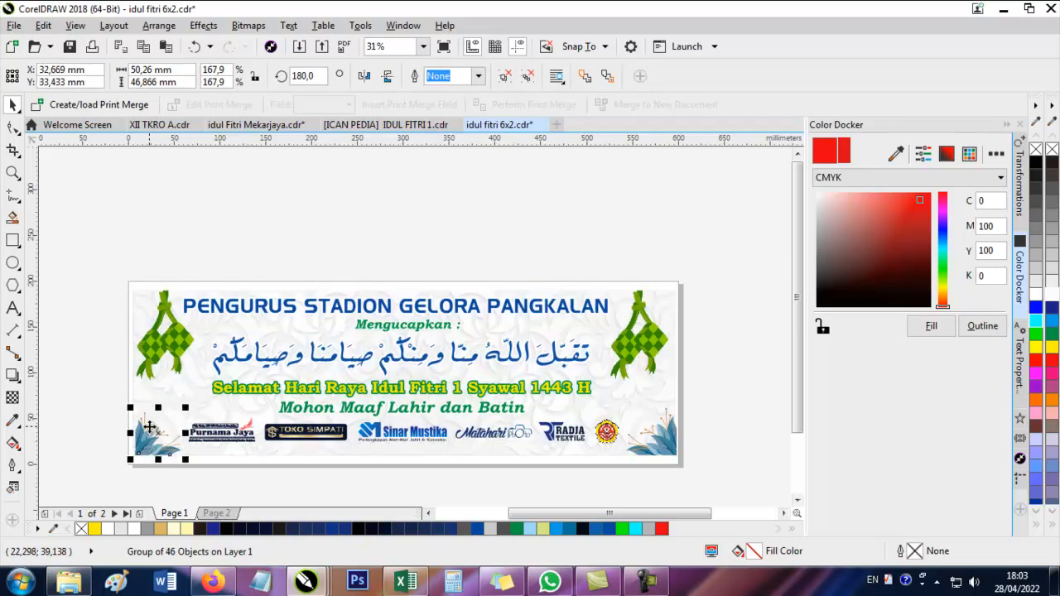
Check the PENGURUS STADION GELORA PANGKALAN title by selecting its text, then clear the selection.
{"action": "left_click", "coordinate": [441, 309]}
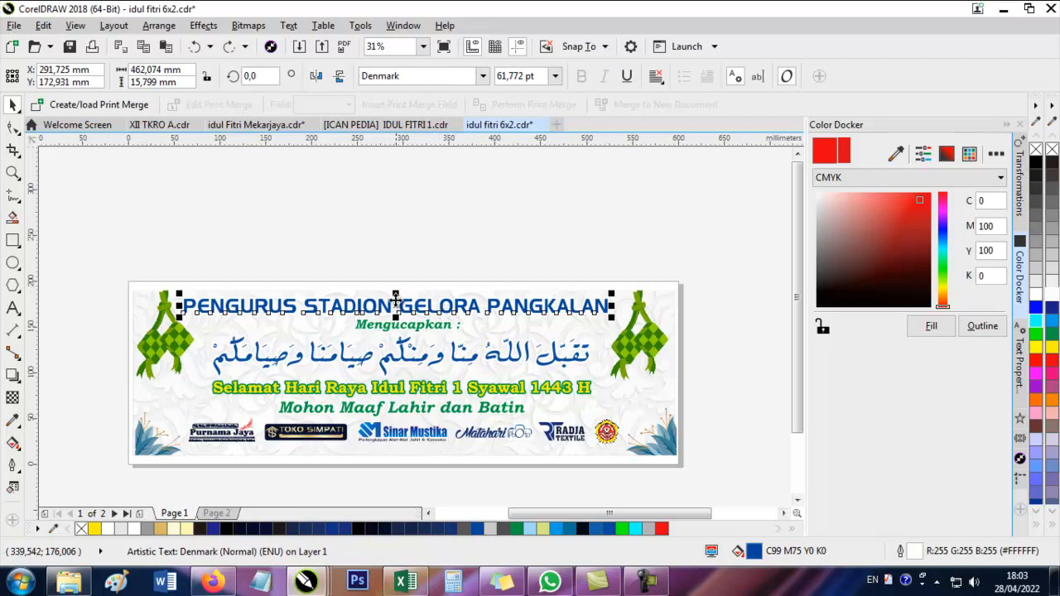
{"action": "left_click_drag", "start_coordinate": [371, 303], "coordinate": [397, 290]}
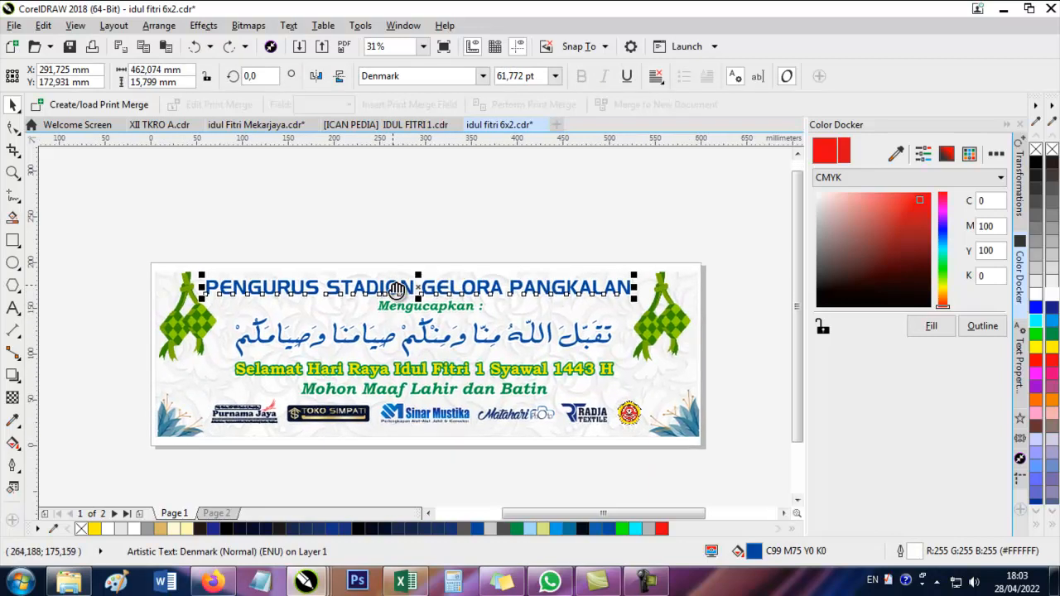
{"action": "left_click", "coordinate": [250, 260]}
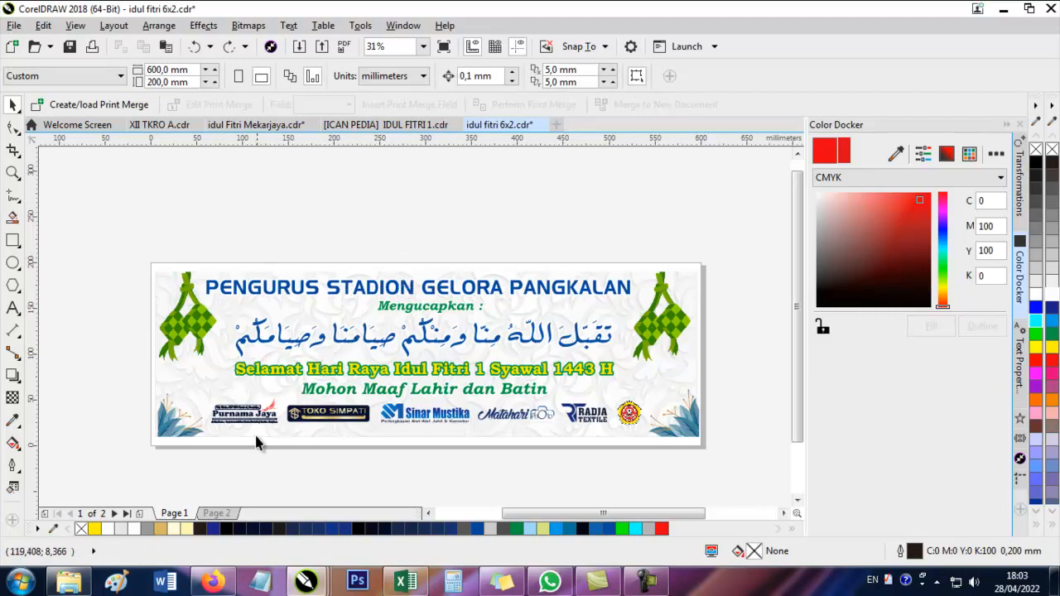
Fill the lens rectangle inside the background PowerClip with yellow (#FFFF00) and finish editing the PowerClip.
{"action": "left_click", "coordinate": [213, 382]}
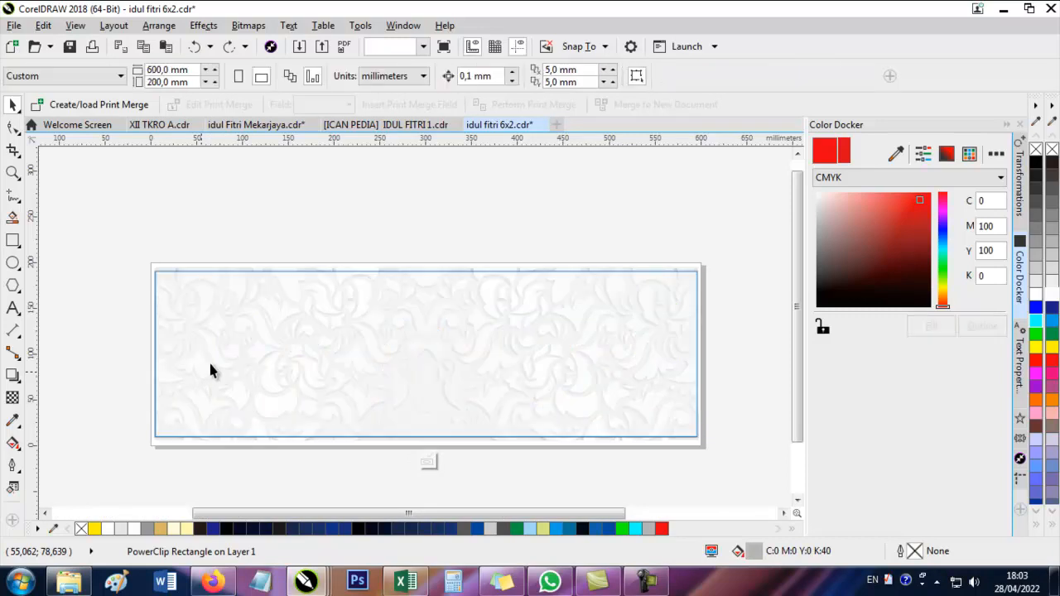
{"action": "left_click", "coordinate": [211, 365]}
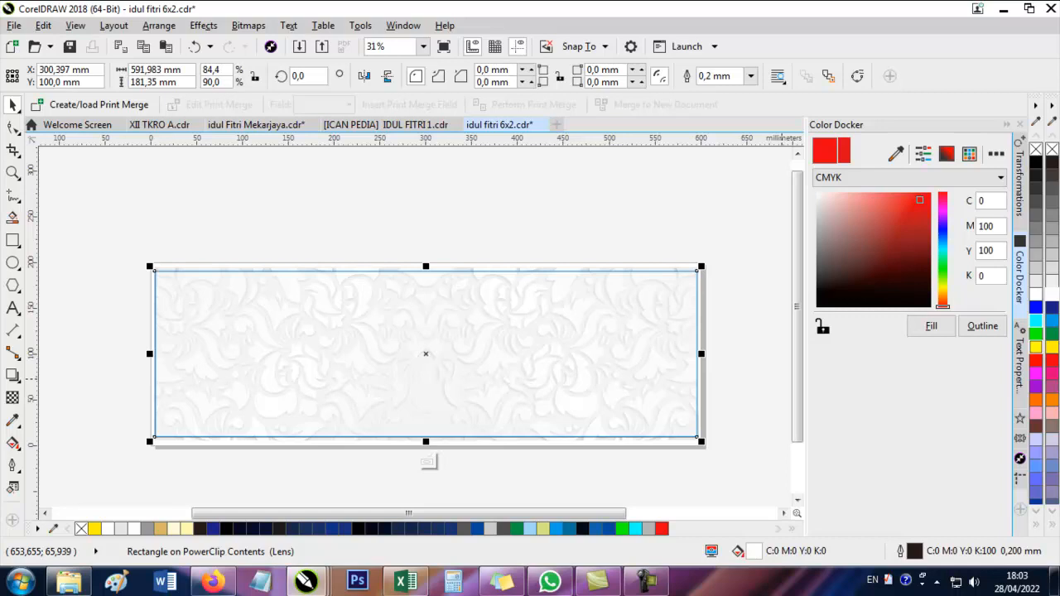
{"action": "left_click", "coordinate": [1034, 346]}
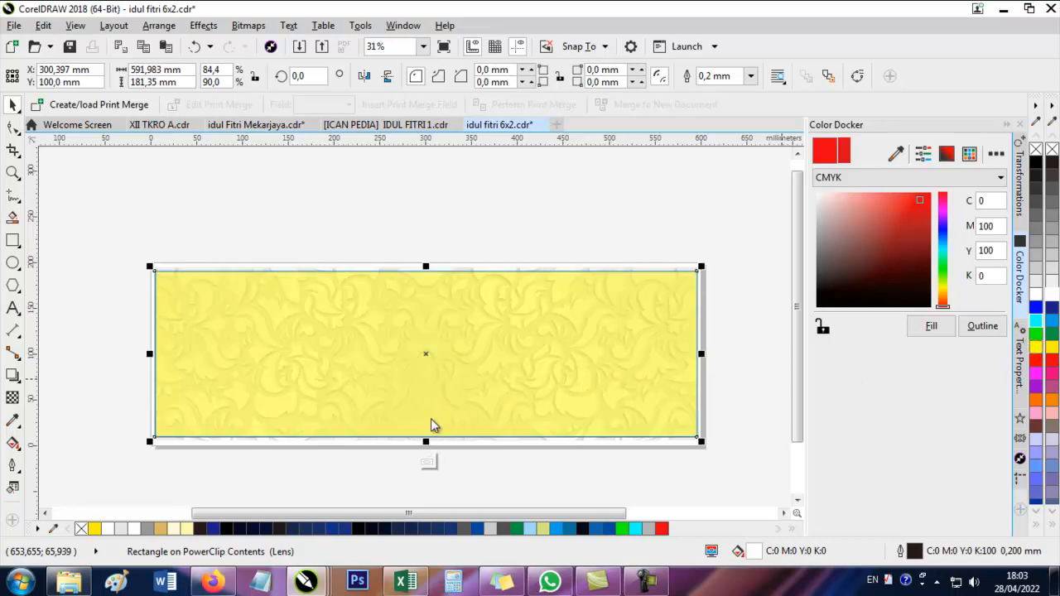
{"action": "left_click", "coordinate": [430, 463]}
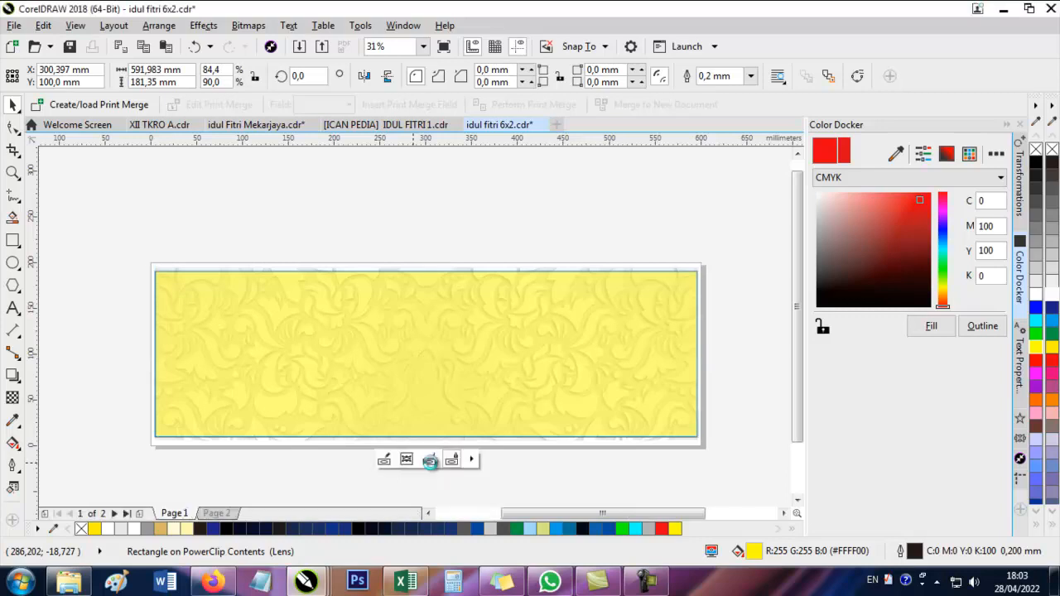
{"action": "left_click", "coordinate": [431, 463]}
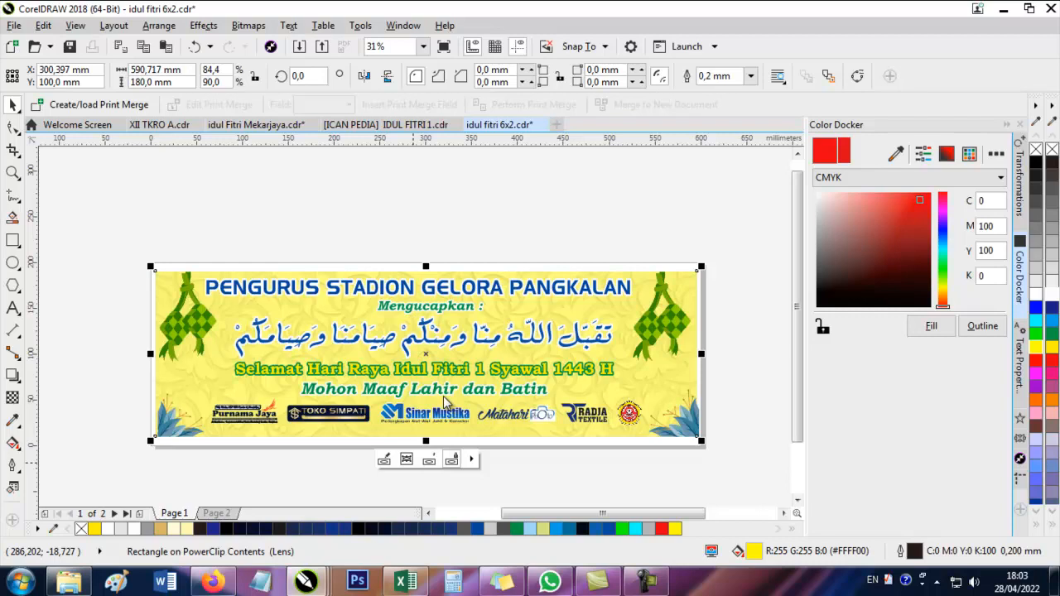
{"action": "left_click", "coordinate": [468, 218]}
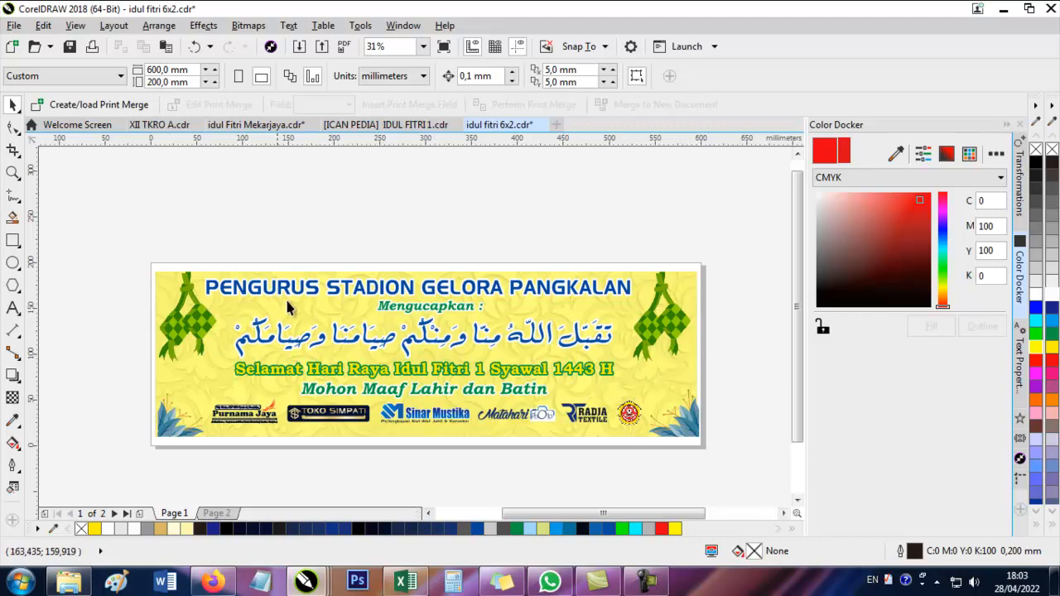
Try moving the yellow background PowerClip away from the banner's texts and logos, then undo the move.
{"action": "left_click", "coordinate": [310, 334]}
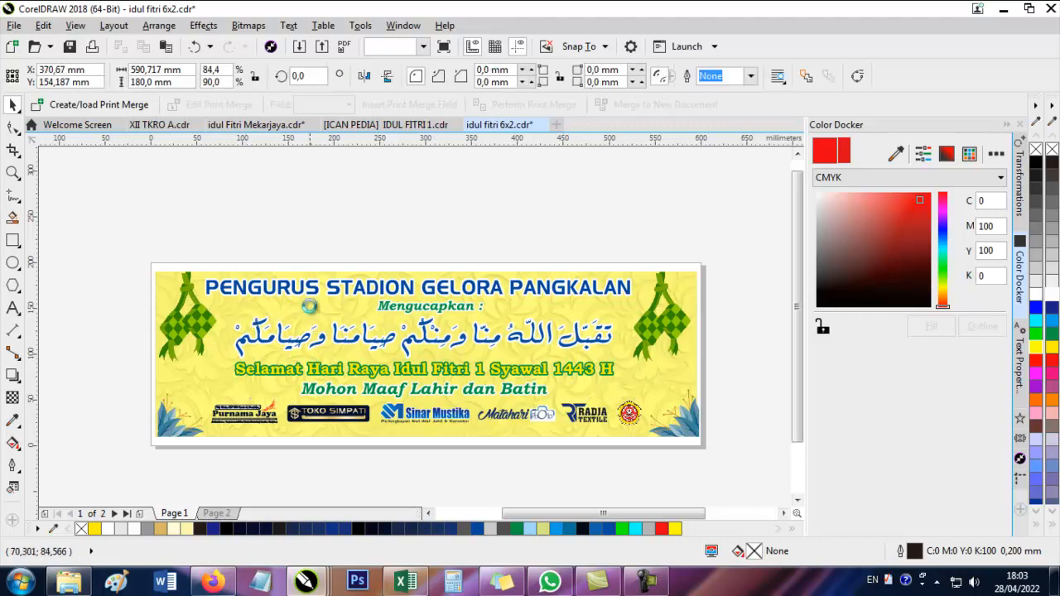
{"action": "left_click_drag", "start_coordinate": [309, 306], "coordinate": [373, 256]}
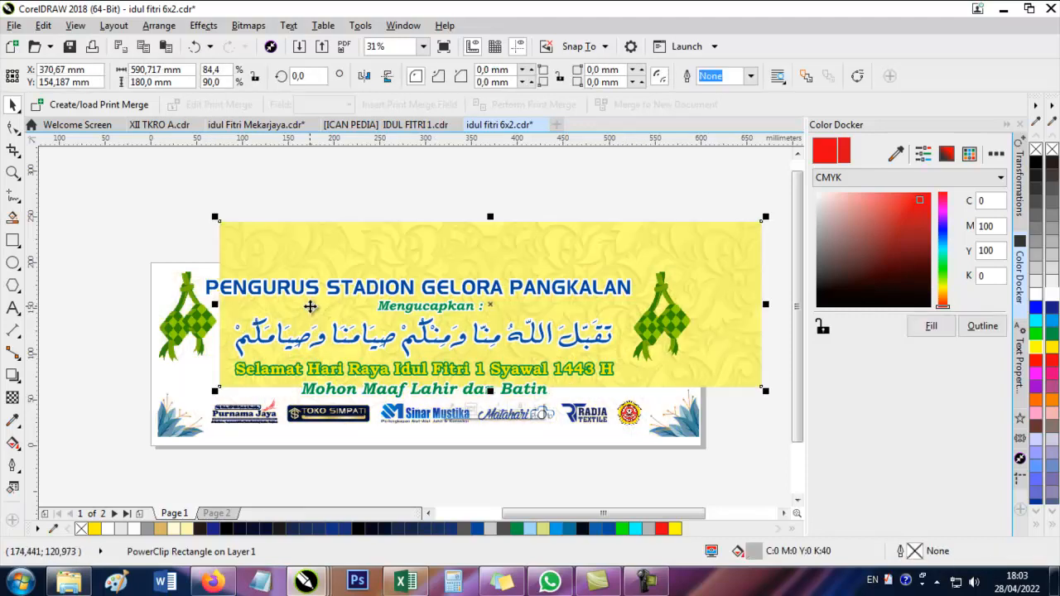
{"action": "left_click", "coordinate": [340, 214]}
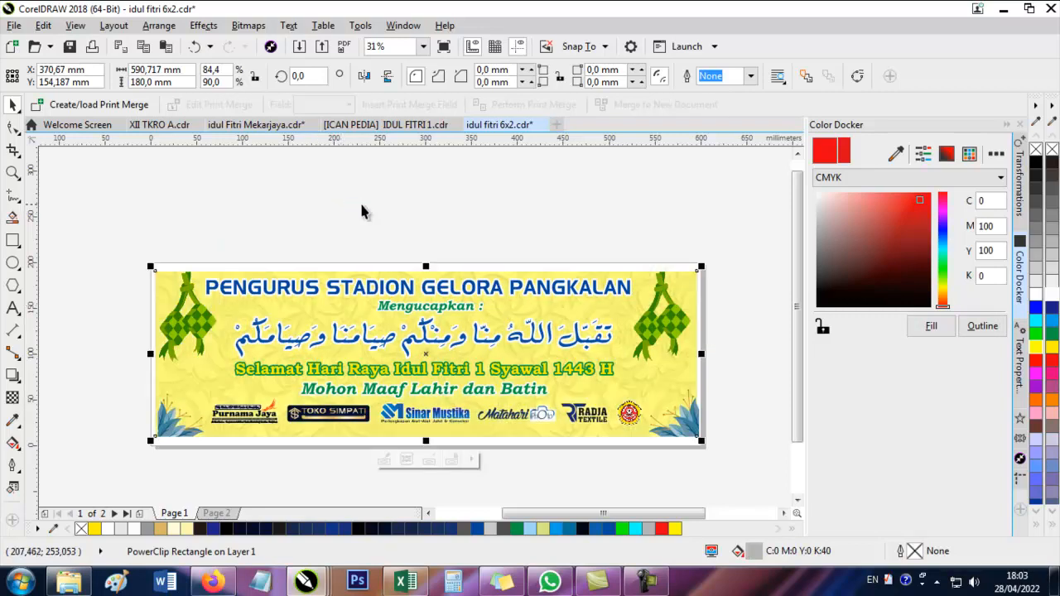
{"action": "key", "text": "ctrl+z"}
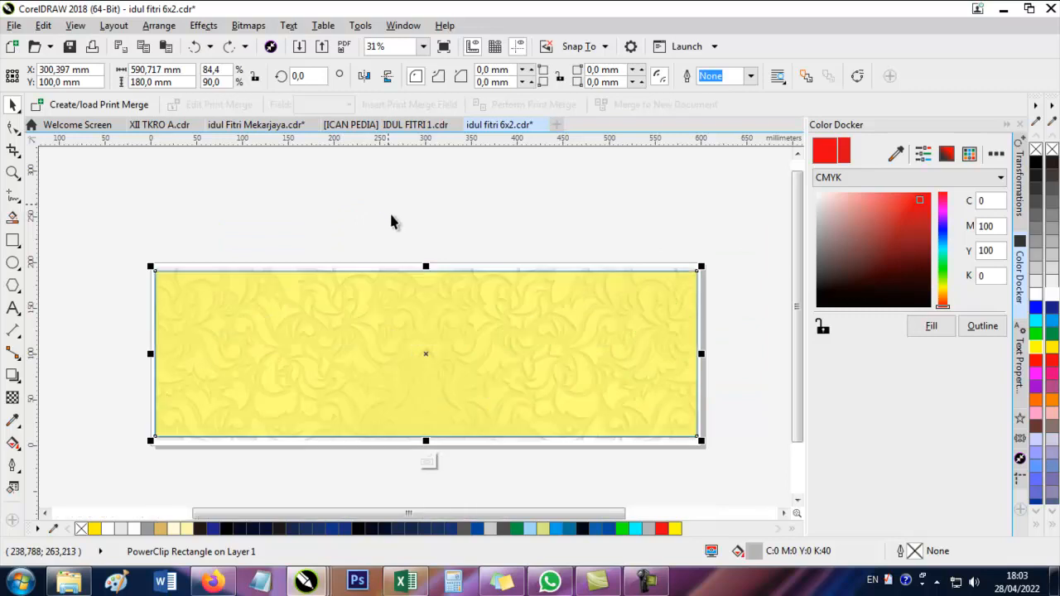
Recolour the lens rectangle inside the background PowerClip to 10% black (C0 M0 Y0 K10), finish editing it and clear the selection.
{"action": "left_click", "coordinate": [480, 329], "text": "ctrl"}
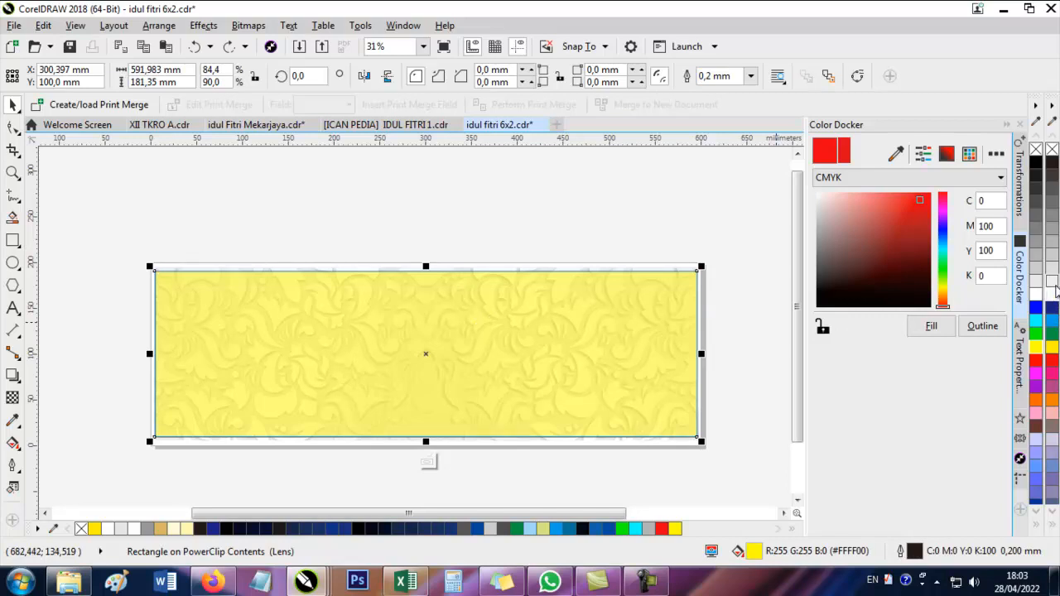
{"action": "left_click_drag", "start_coordinate": [1055, 286], "coordinate": [548, 434]}
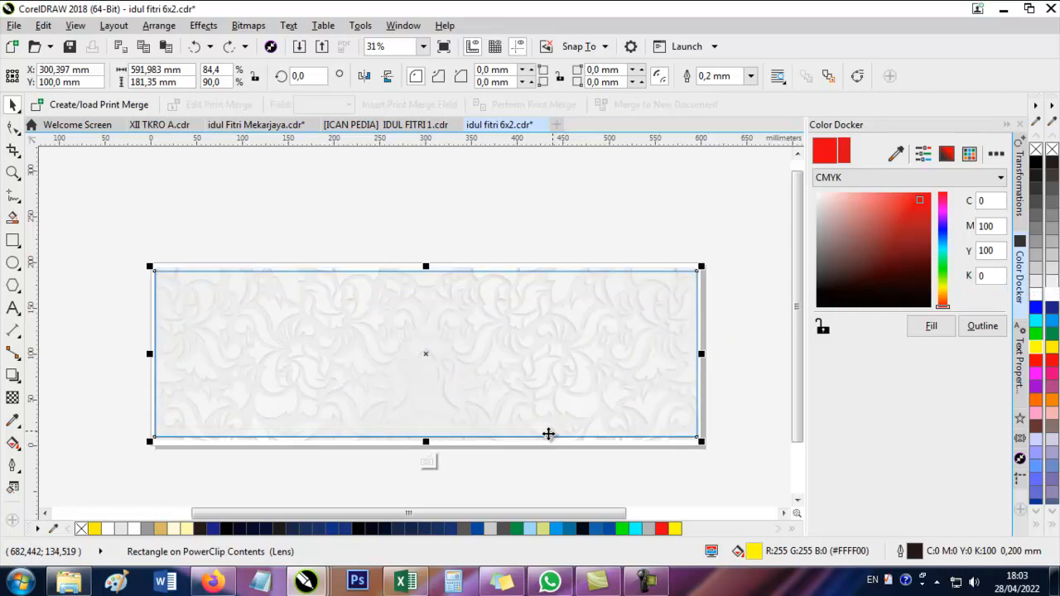
{"action": "left_click", "coordinate": [429, 462]}
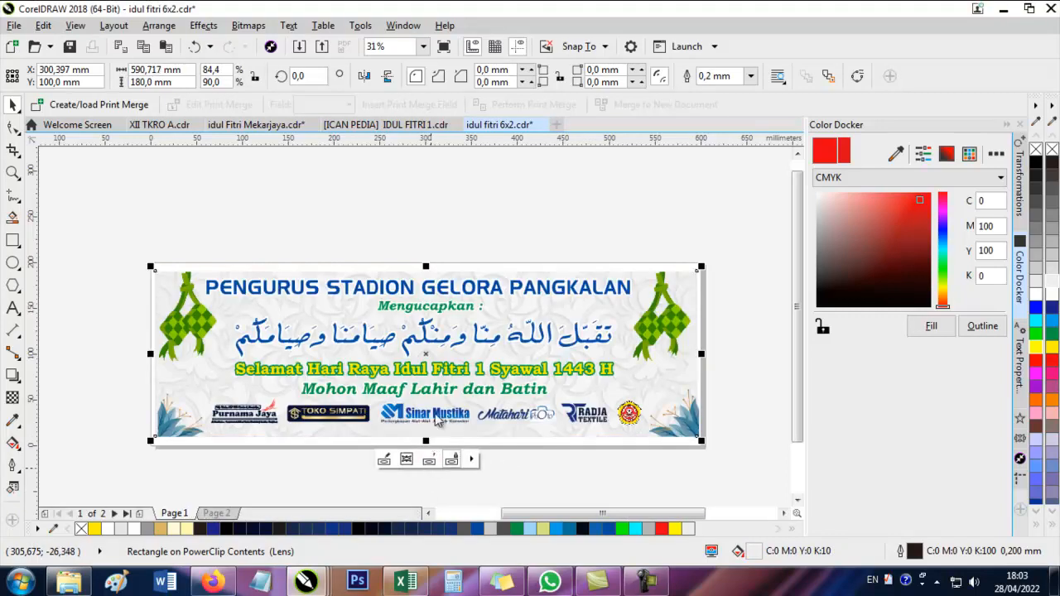
{"action": "left_click", "coordinate": [447, 215]}
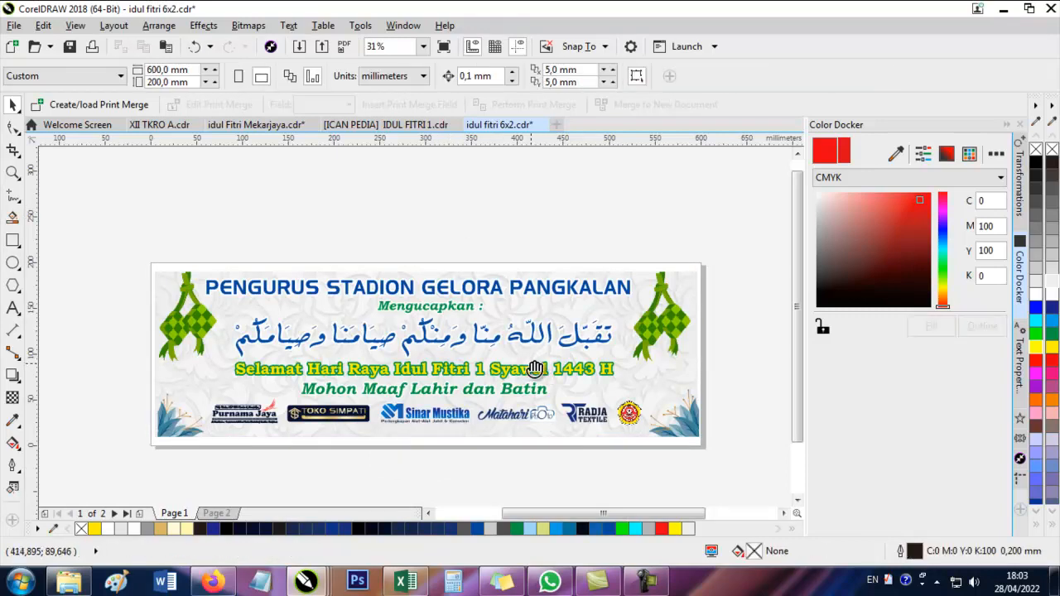
{"action": "left_click_drag", "start_coordinate": [534, 369], "coordinate": [532, 362]}
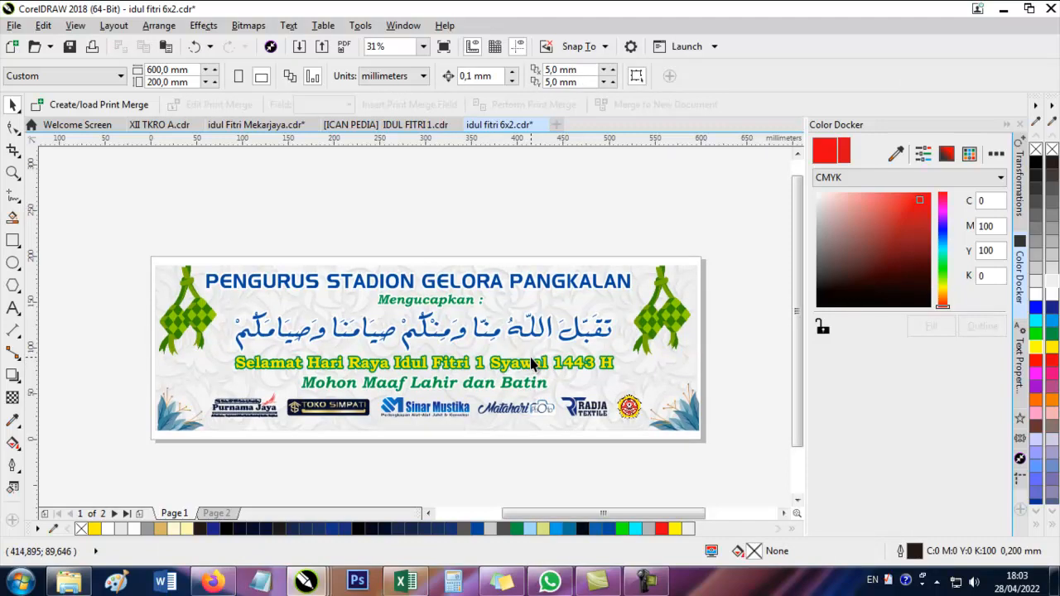